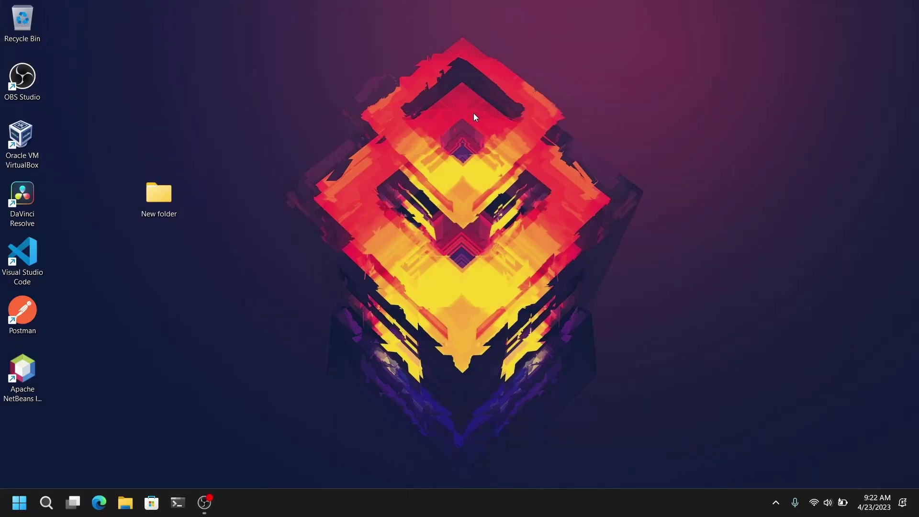
Refresh the Windows desktop from its right-click menu.
right_click(407, 94)
left_click(434, 128)
Launch Edge, open the Fedora Workstation download page and scroll down to the downloads.
left_click(106, 494)
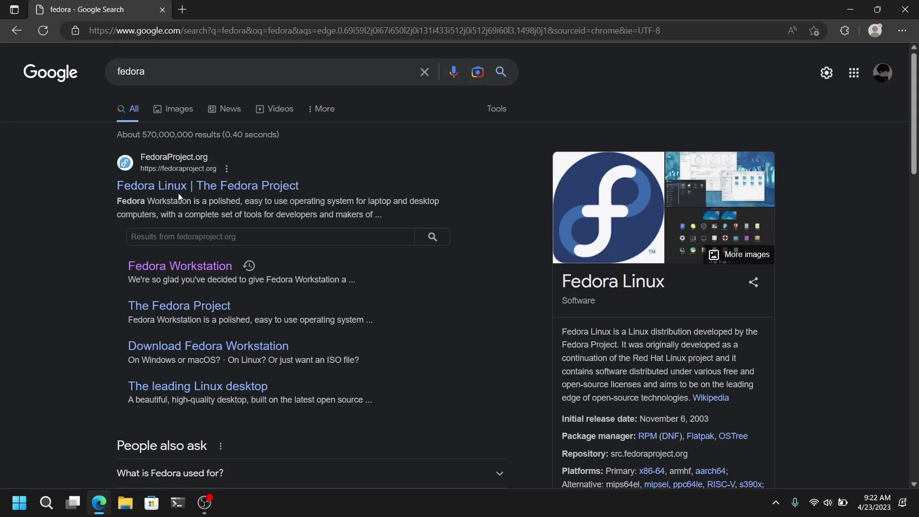
left_click(197, 267)
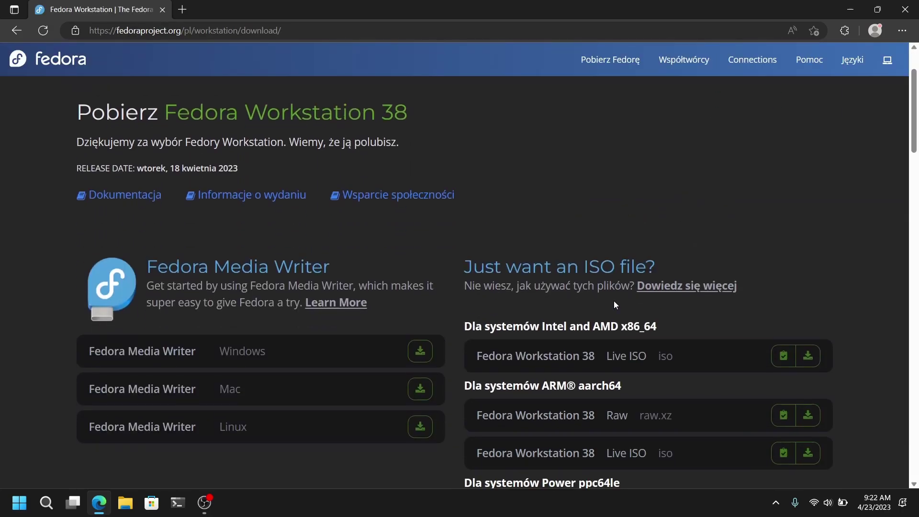
scroll(616, 304, "down", 1)
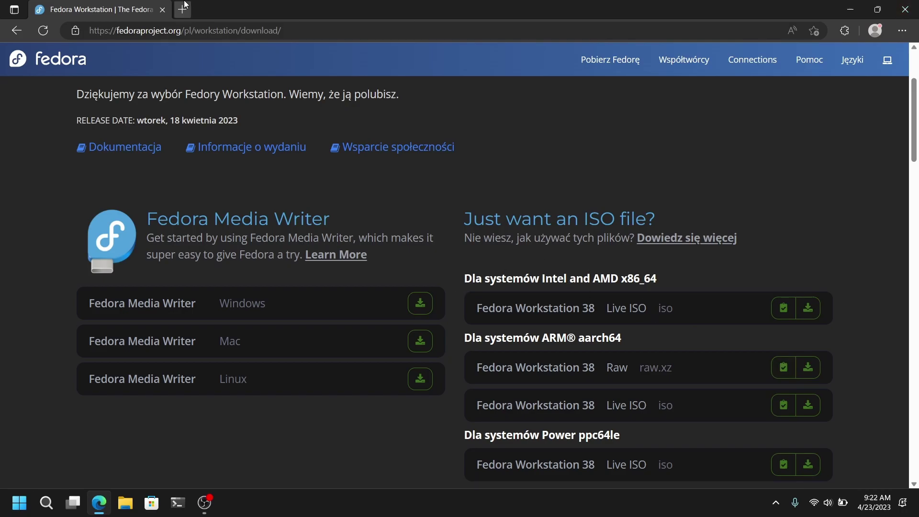
Search the web for rufus in a new tab and open the official rufus.ie site.
left_click(185, 6)
type("rufus")
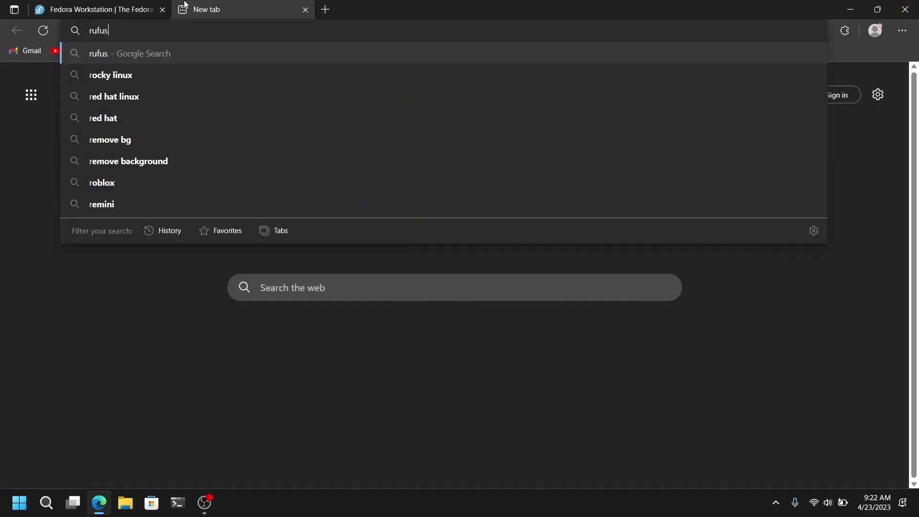
key("Return")
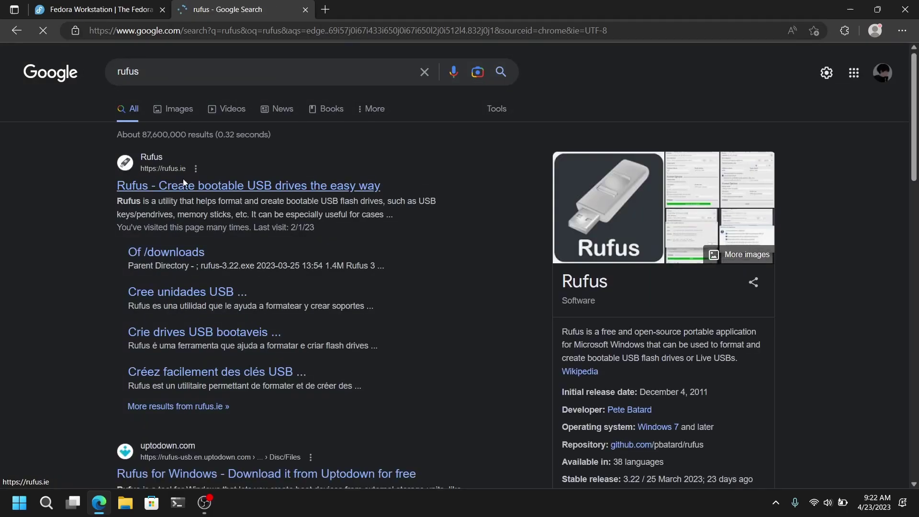
left_click(184, 185)
Download Rufus 3.22 from rufus.ie and close the browser.
scroll(200, 297, "down", 10)
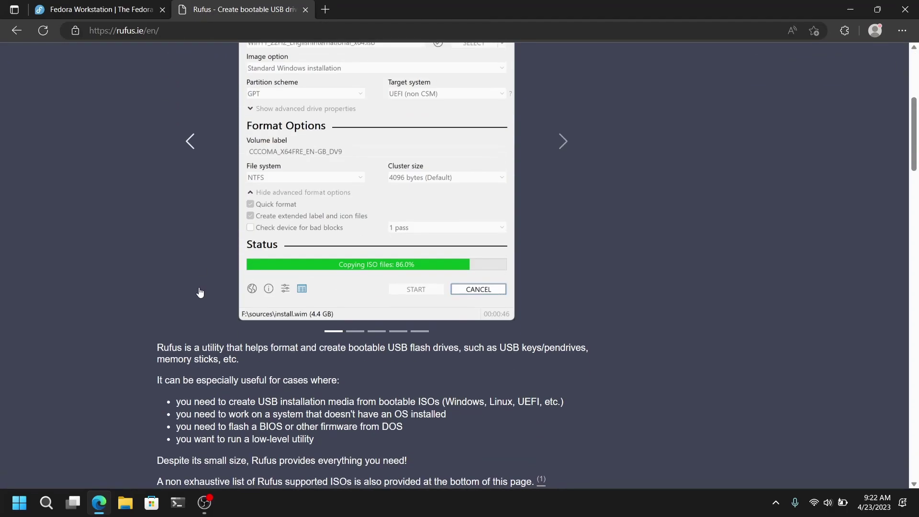
left_click(225, 338)
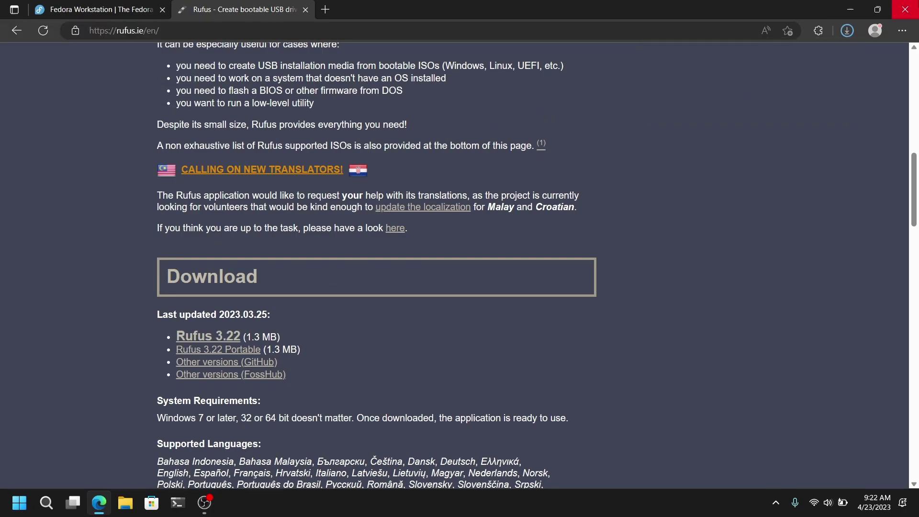
left_click(909, 6)
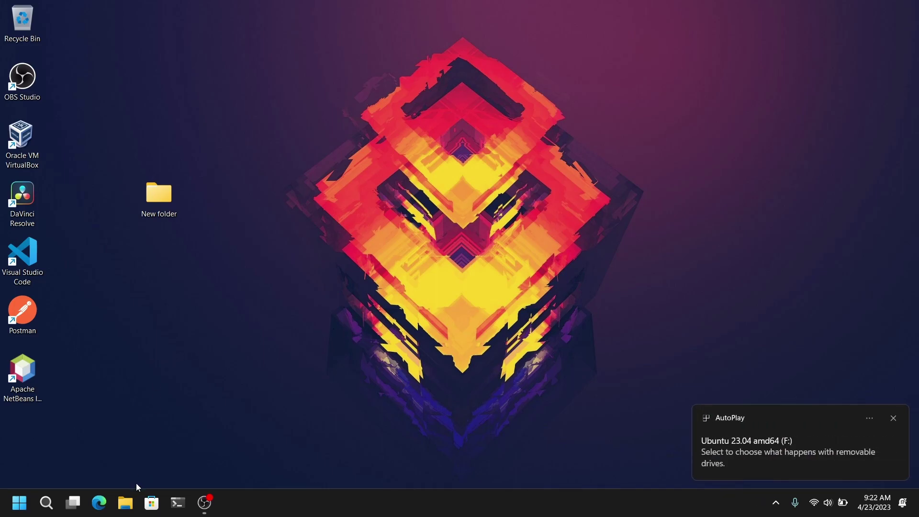
Run rufus-3.22.exe from the Downloads folder in File Explorer.
left_click(126, 503)
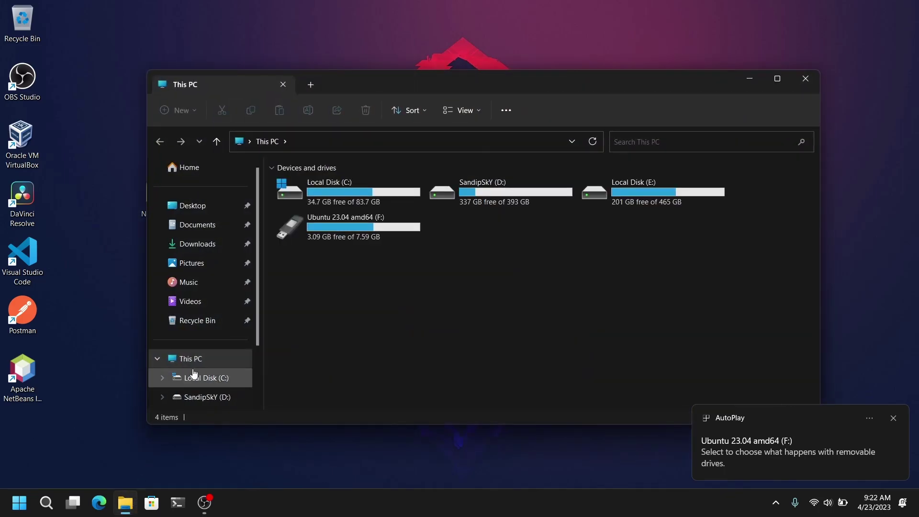
left_click(206, 247)
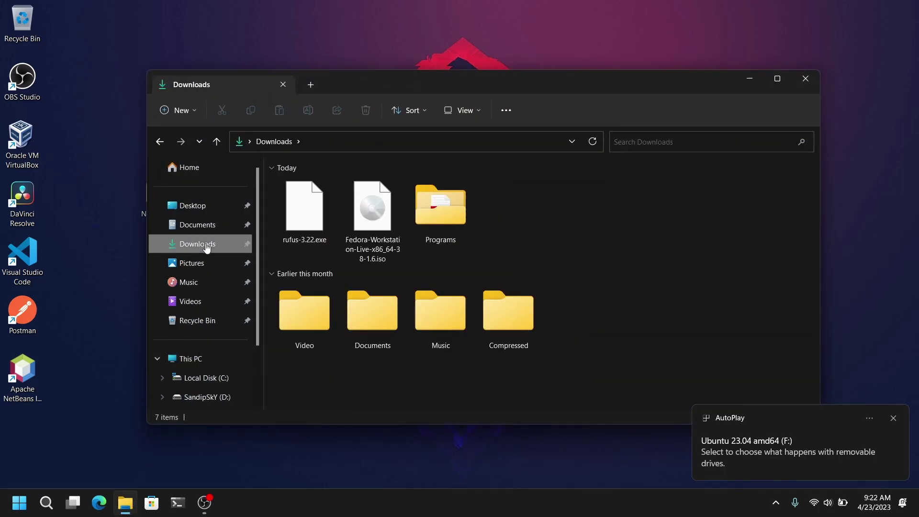
left_click(315, 215)
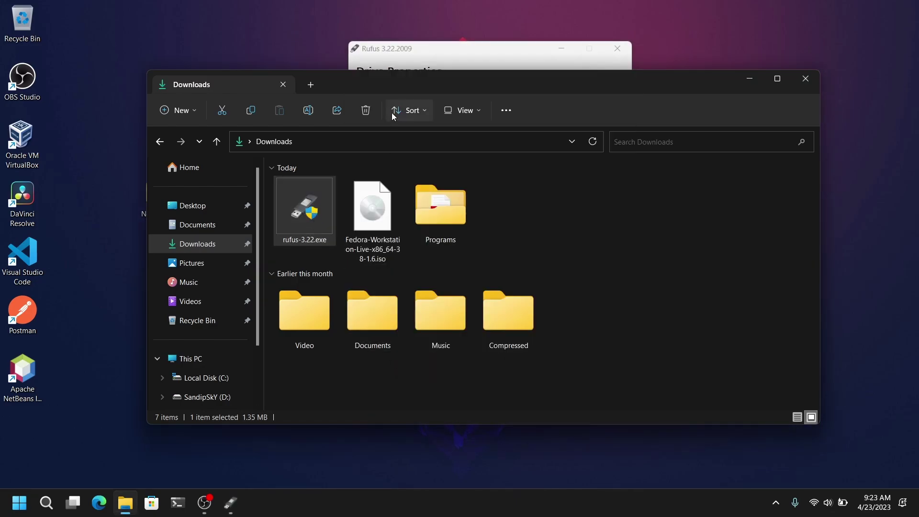
left_click(424, 57)
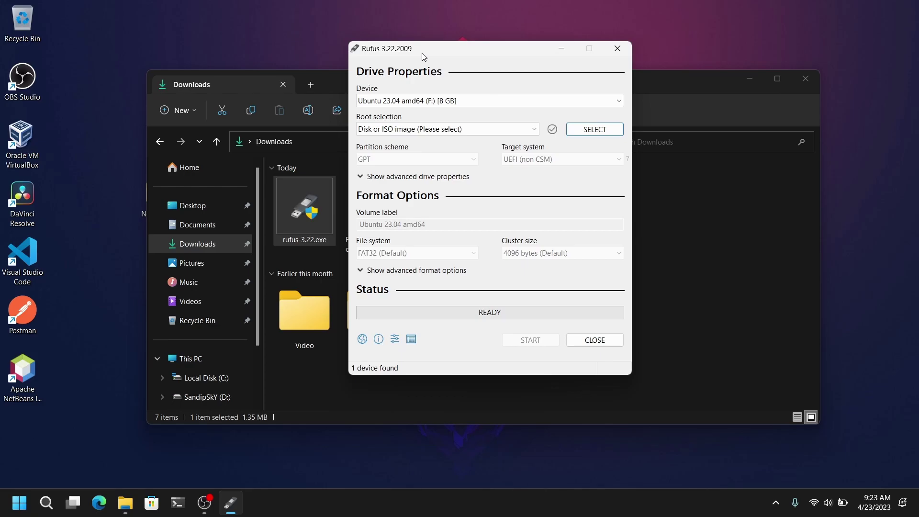
Select Fedora-Workstation-Live-x86_64-38-1.6.iso as the boot image.
left_click(594, 129)
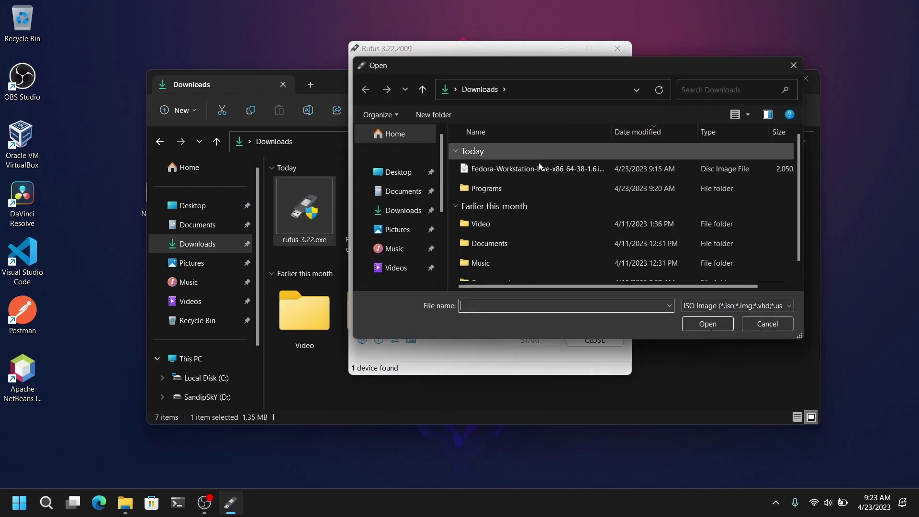
left_click(544, 170)
left_click(693, 331)
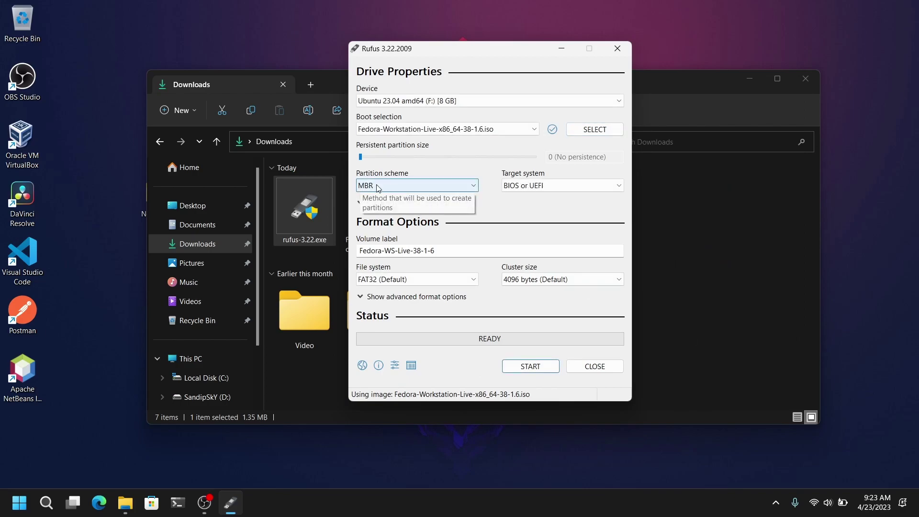
left_click(46, 503)
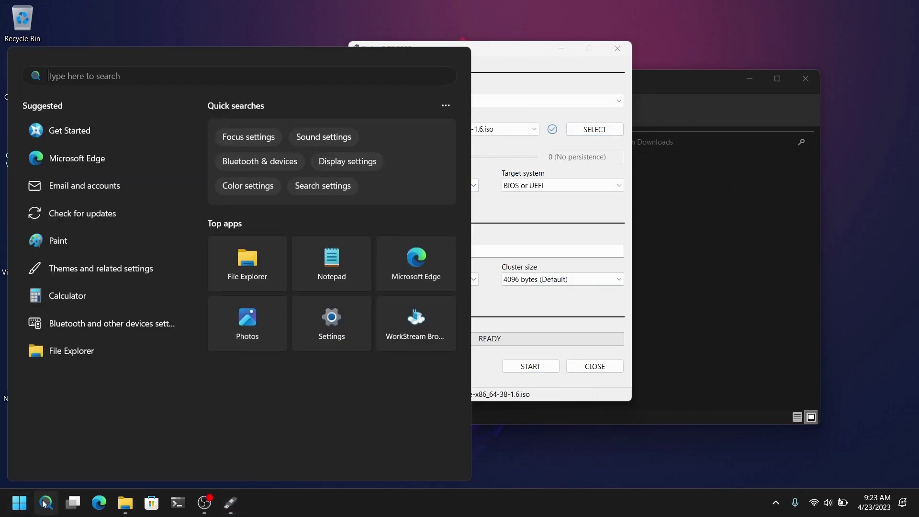
type("system")
key("Return")
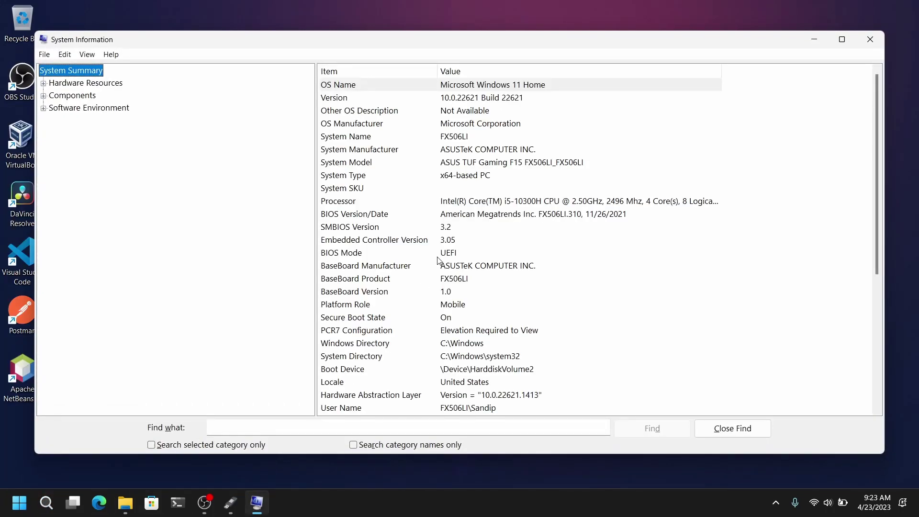
left_click(440, 258)
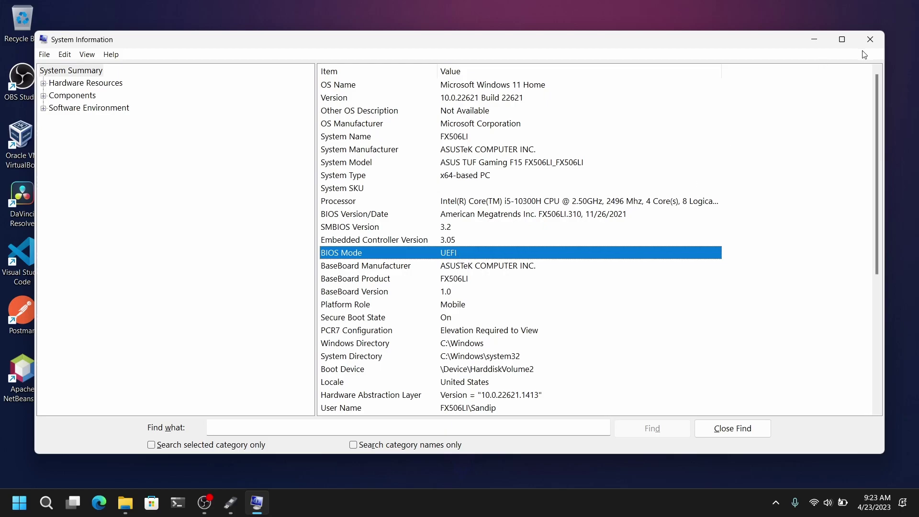
left_click(870, 39)
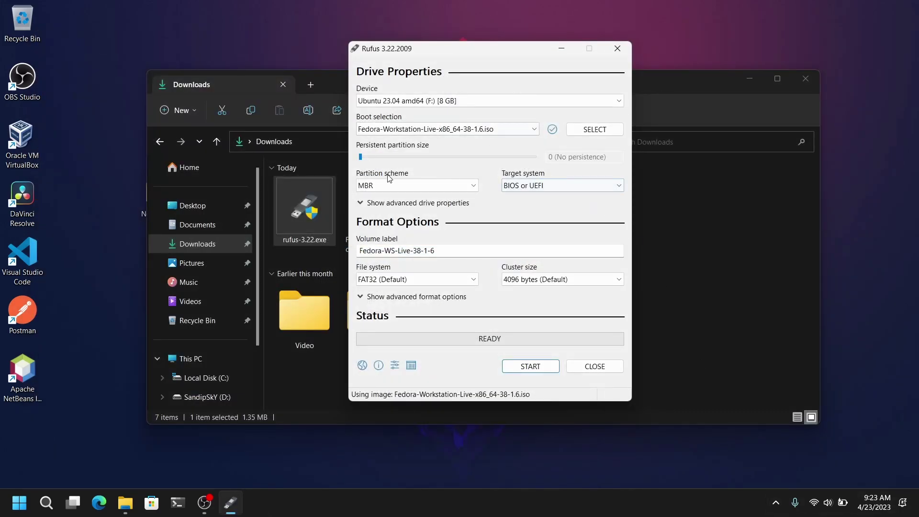
Switch the partition scheme to GPT, then write the ISO in ISO Image mode, accepting the data-loss warning.
left_click(407, 182)
left_click(392, 207)
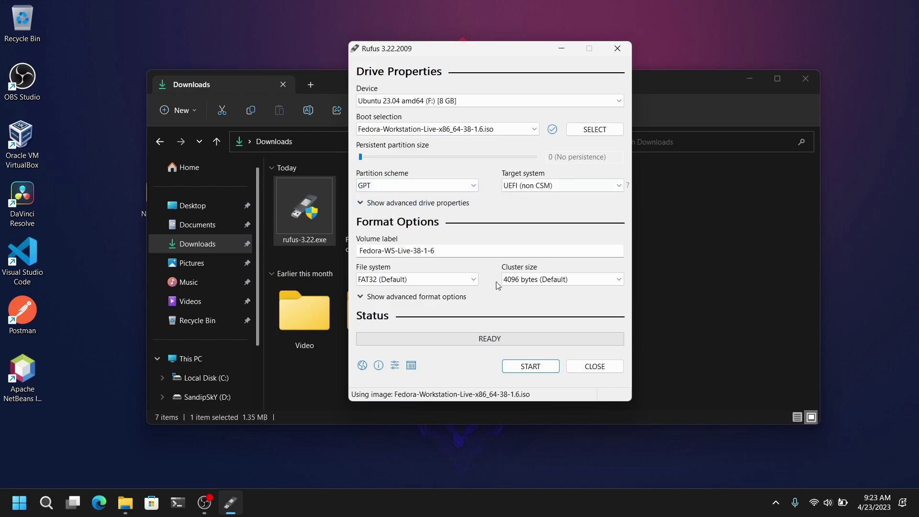
left_click(529, 367)
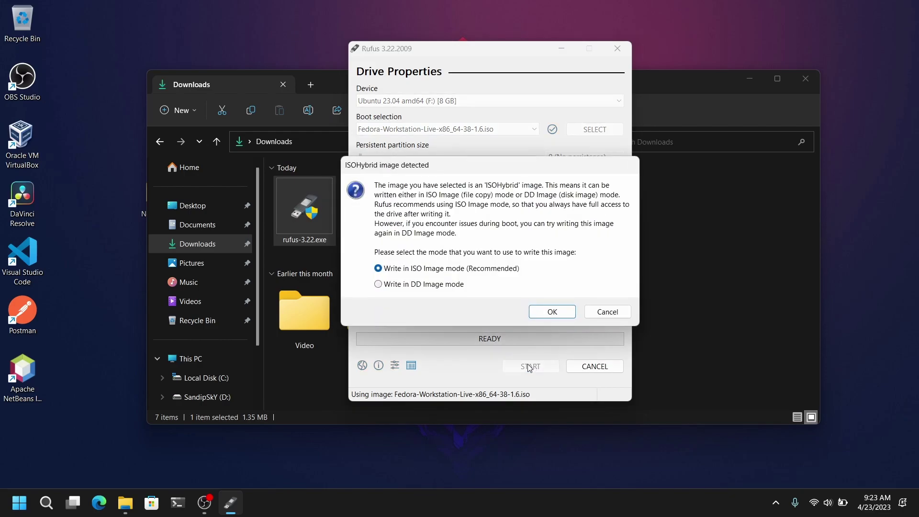
left_click(550, 312)
left_click(512, 302)
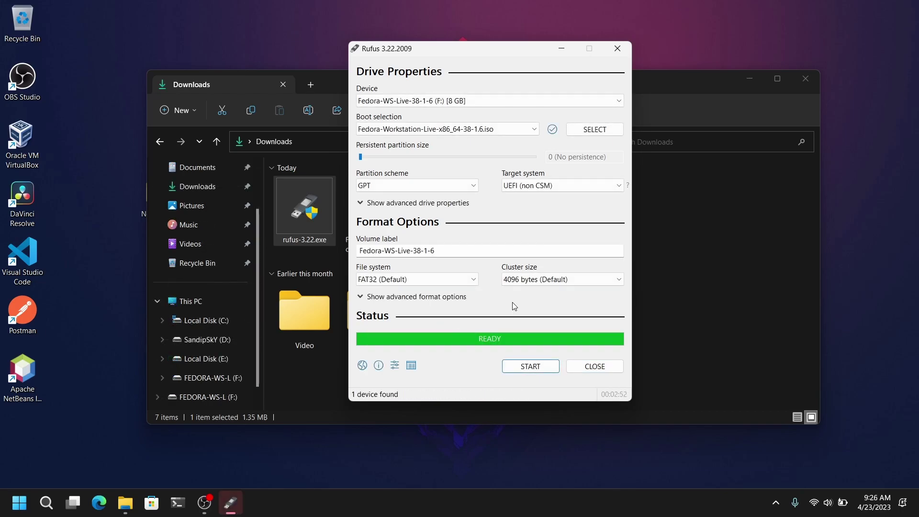
Close Rufus and the Downloads window.
left_click(595, 366)
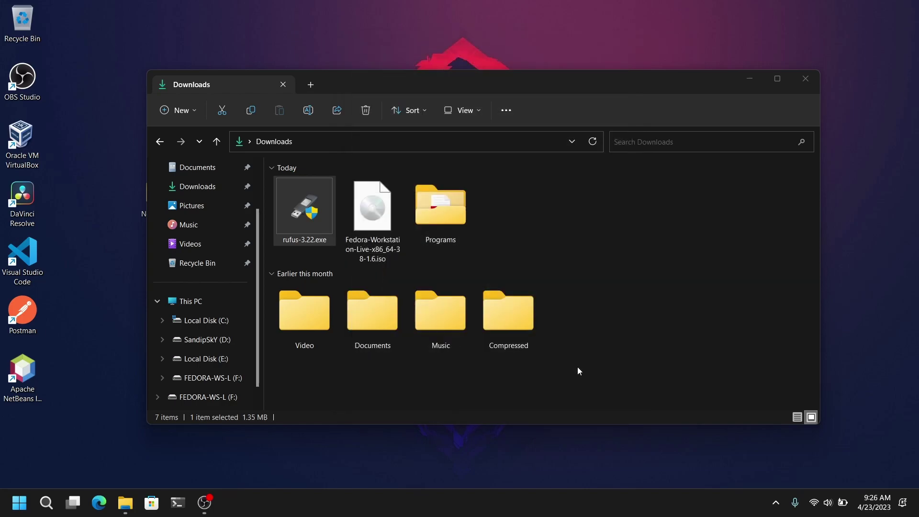
left_click(577, 367)
left_click(804, 90)
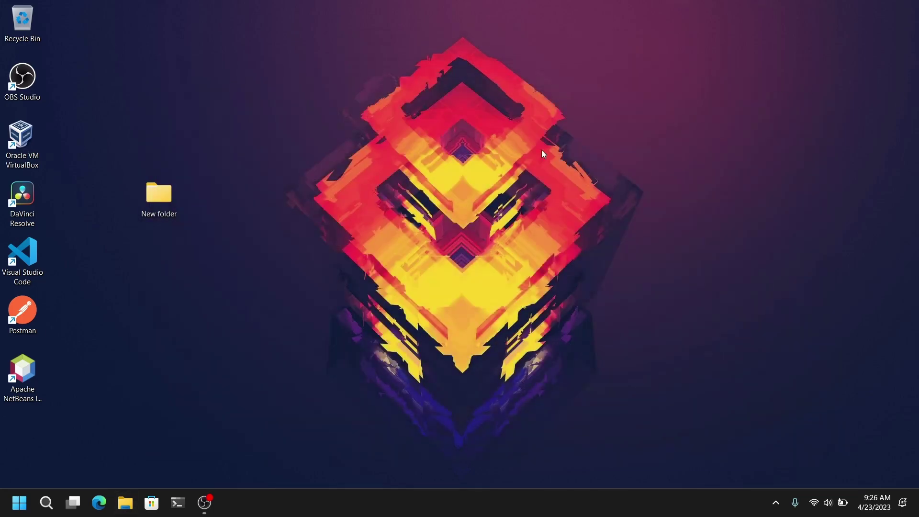
Open Disk Management and shrink the SandipSkY (D:) partition by 40000 MB.
right_click(19, 503)
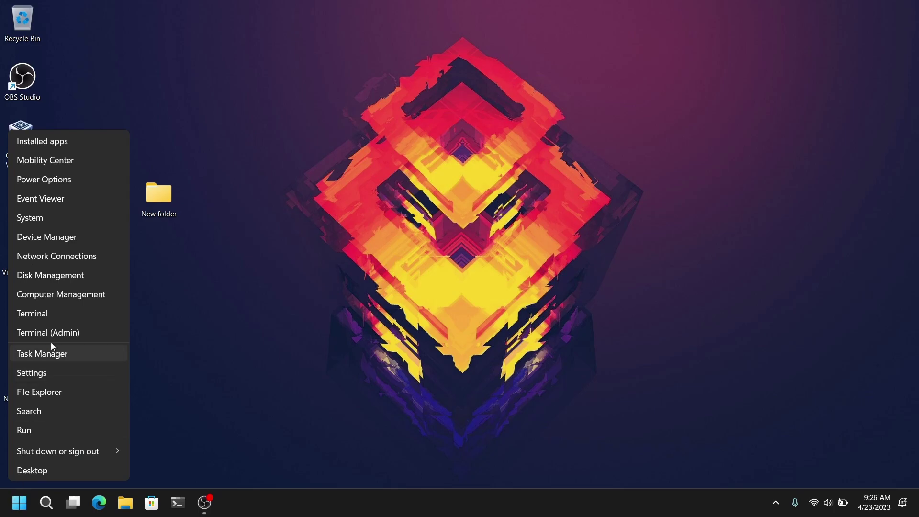
left_click(64, 277)
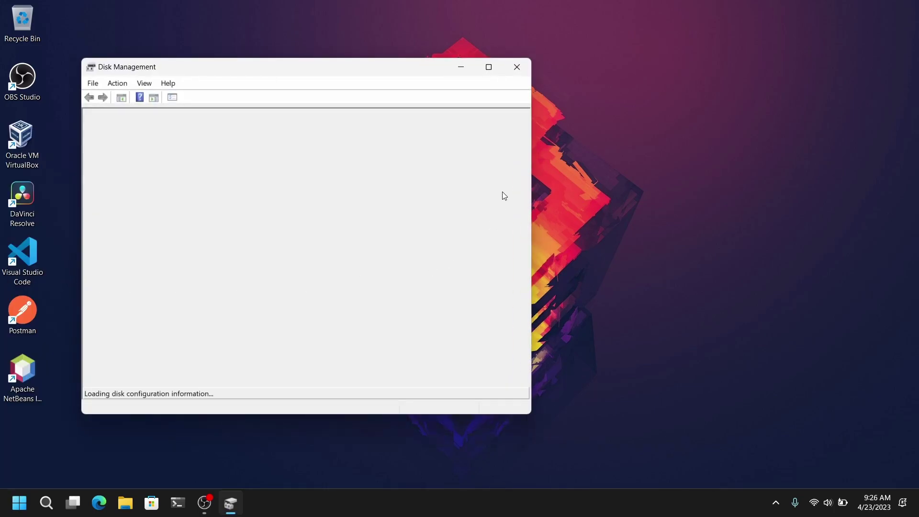
left_click(489, 67)
left_click(598, 299)
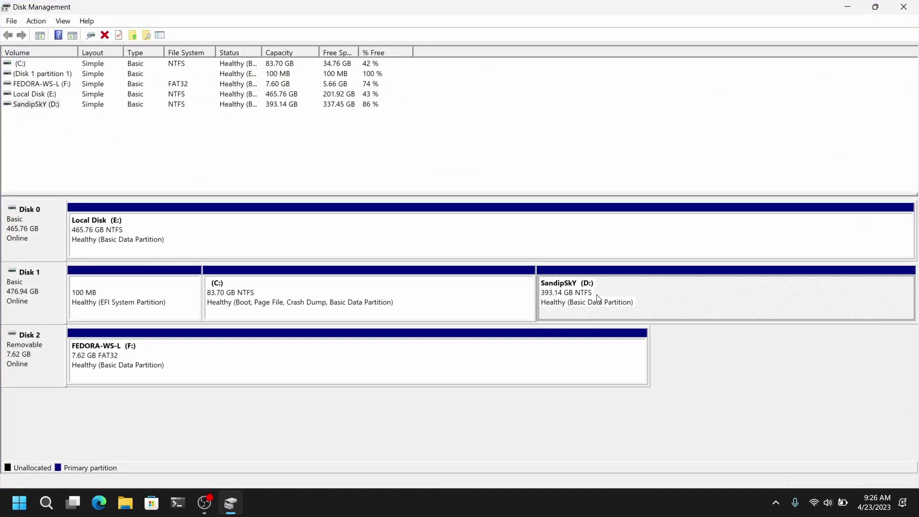
right_click(629, 297)
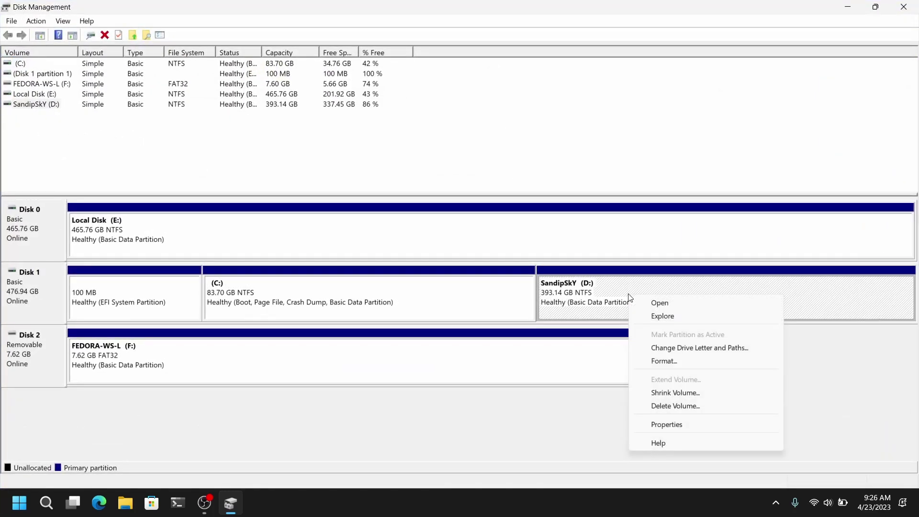
left_click(683, 392)
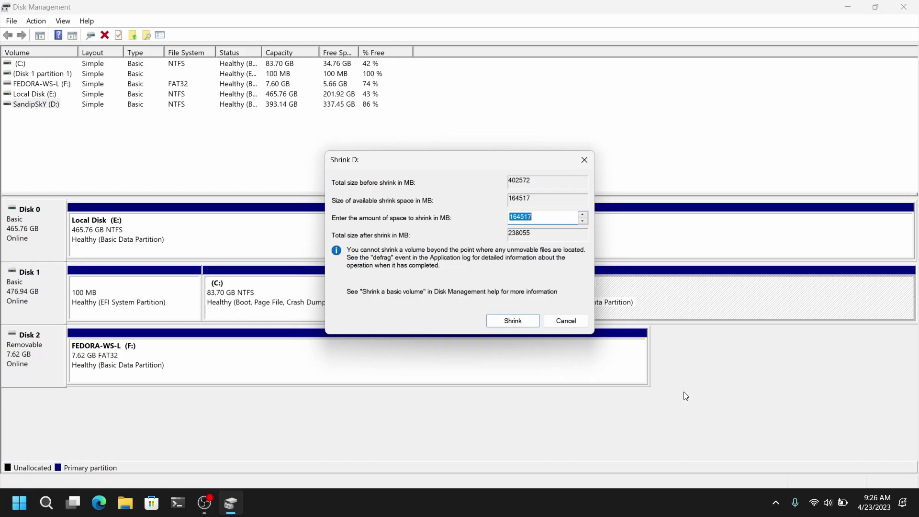
type("40000")
key("Return")
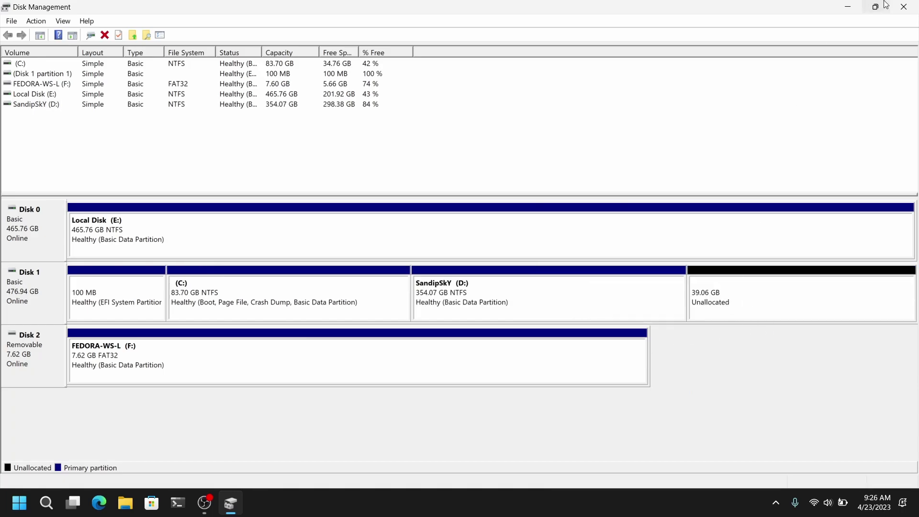
Close Disk Management and restart Windows from the Start menu power options.
left_click(913, 5)
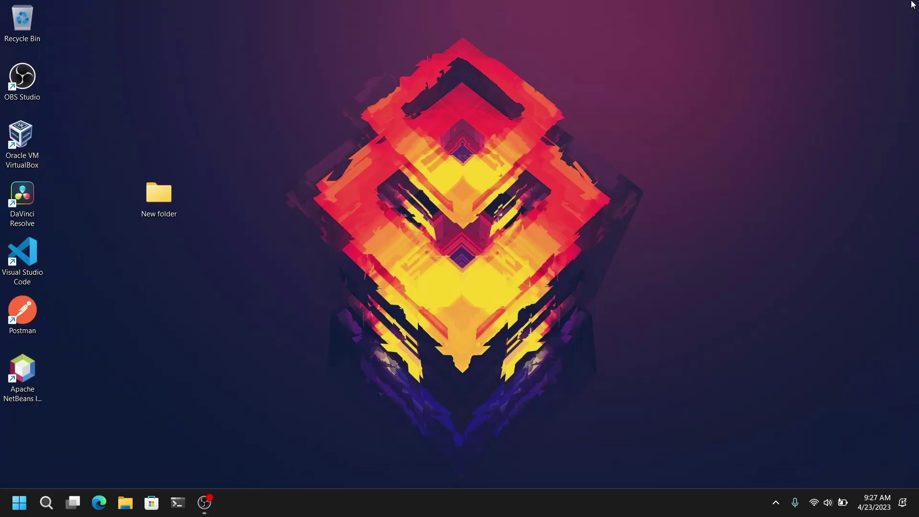
key("super")
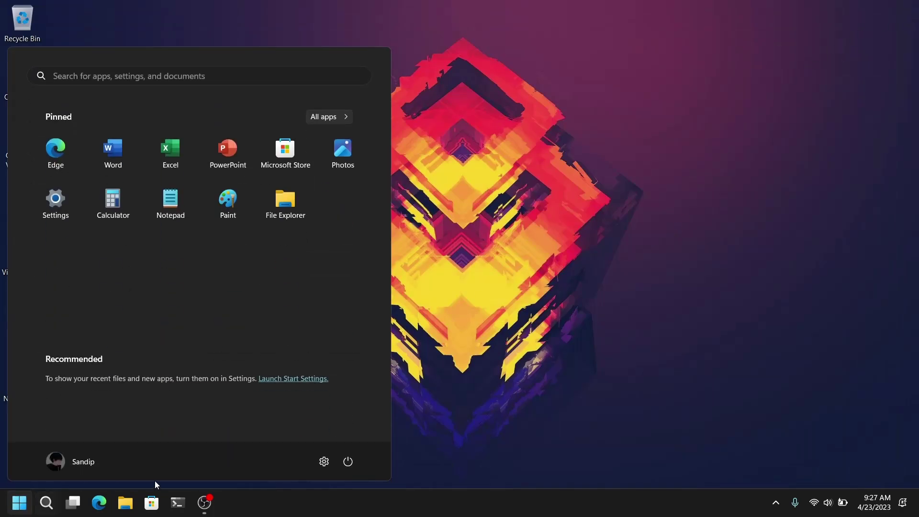
left_click(348, 461)
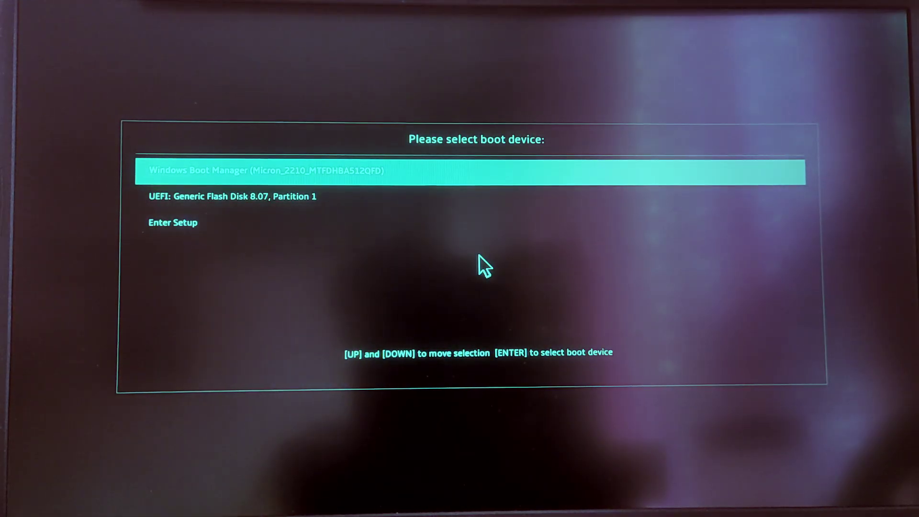
Boot from the UEFI USB flash disk and start Fedora-Workstation-Live 38 in GRUB.
key("Down")
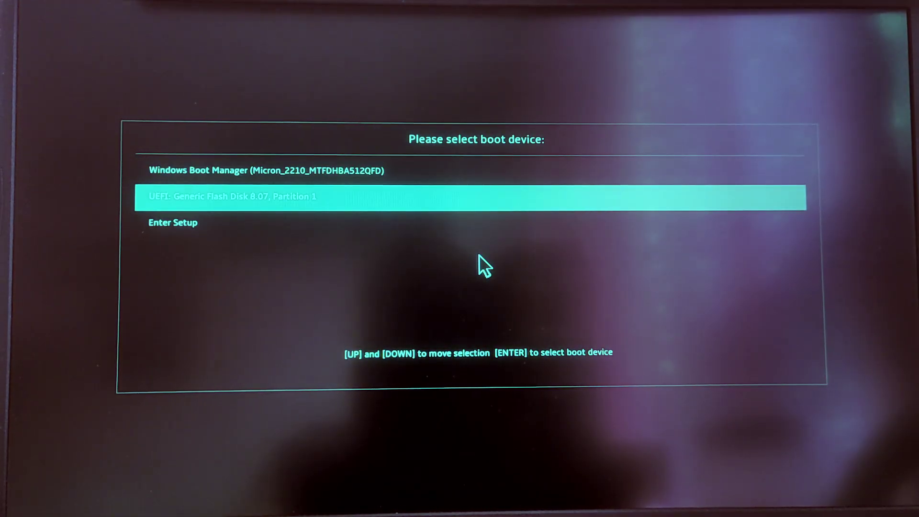
key("Return")
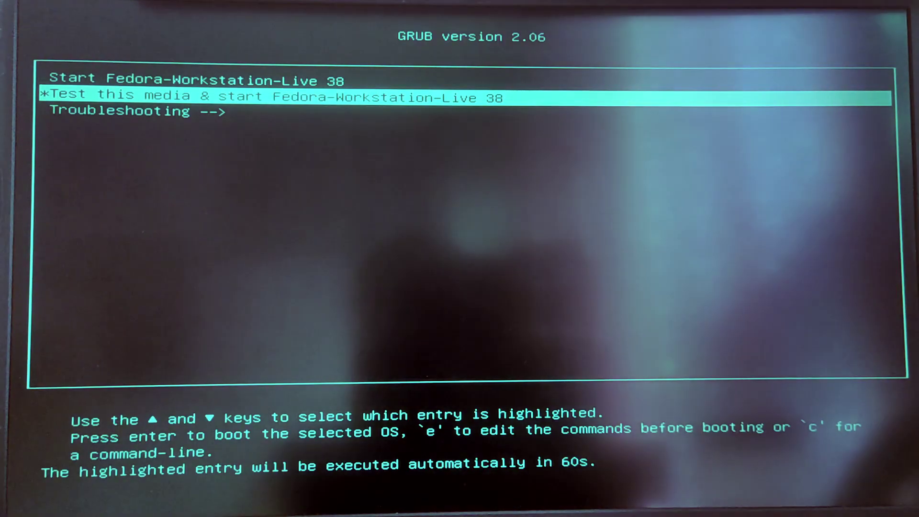
key("Up")
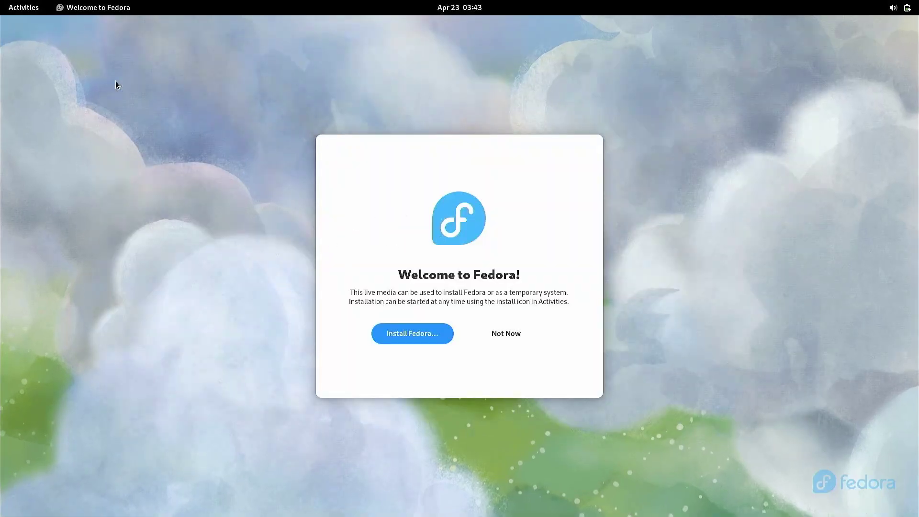
Start the Fedora installer in English (United States) and select the Micron disk with Custom storage.
left_click(415, 331)
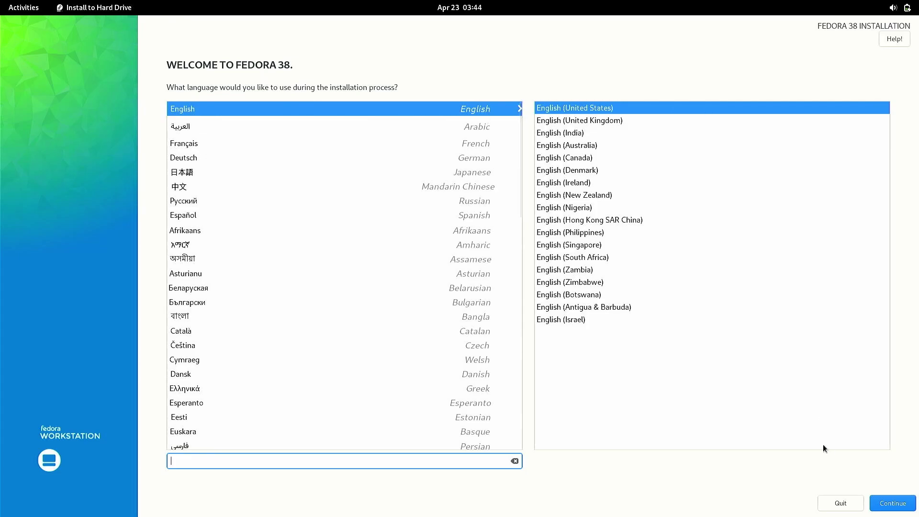
left_click(892, 506)
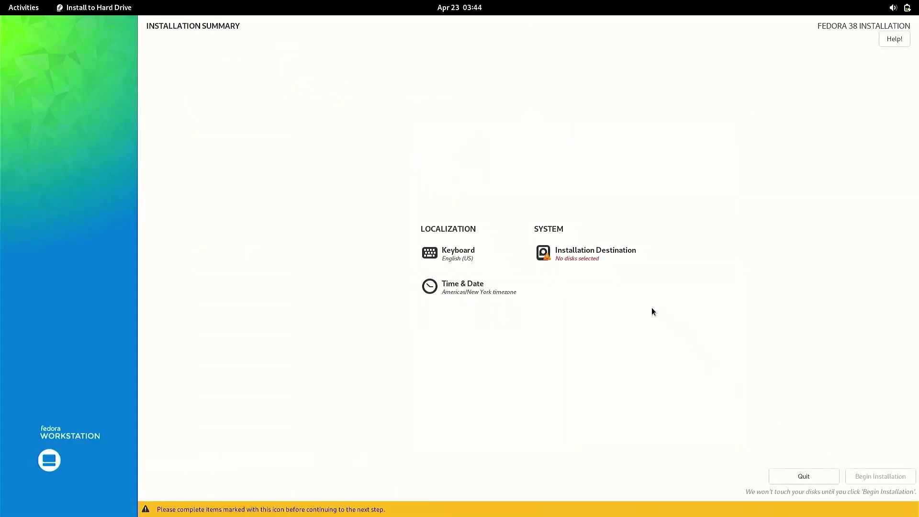
left_click(577, 266)
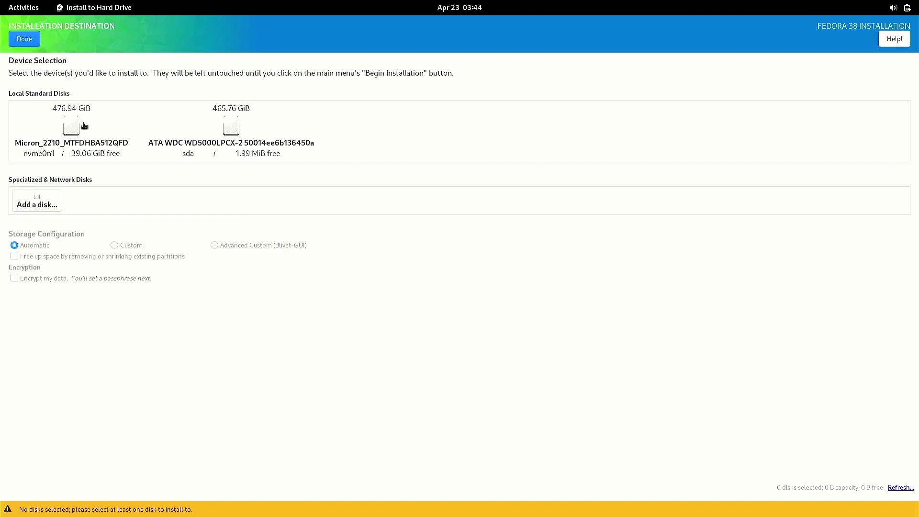
left_click(71, 143)
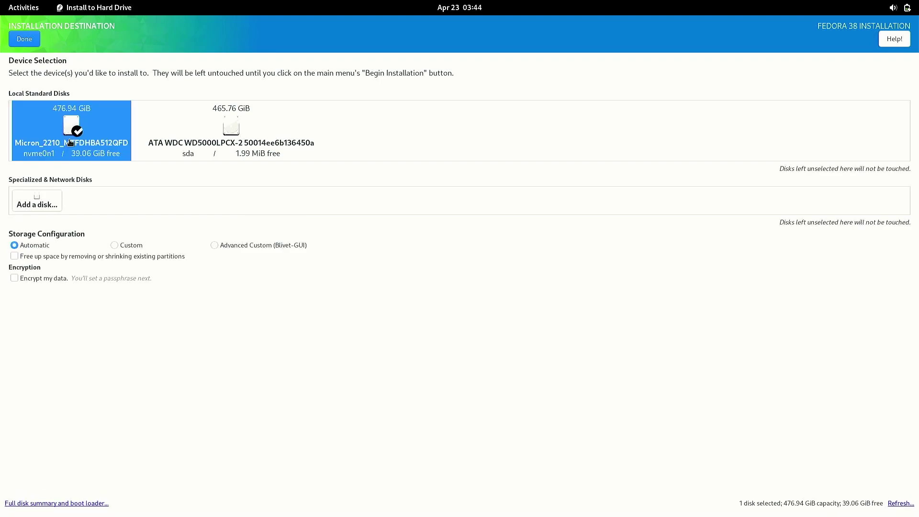
left_click(131, 246)
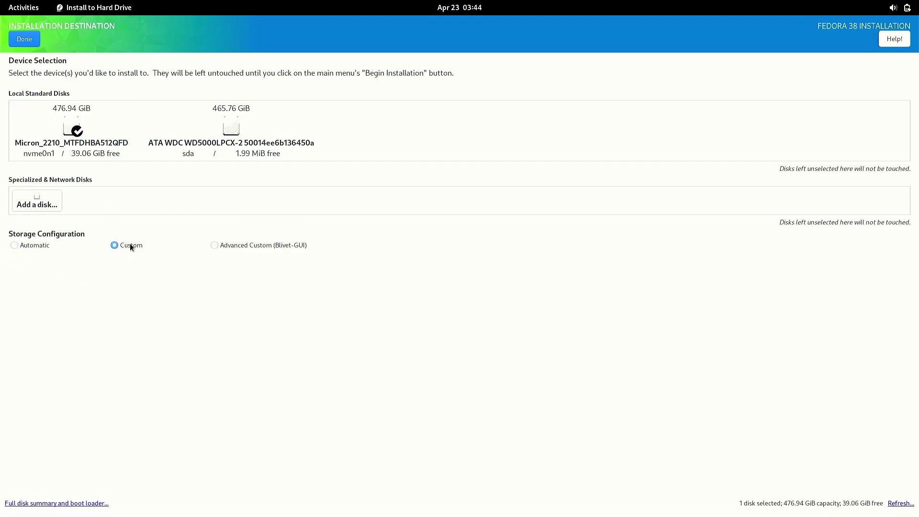
left_click(25, 39)
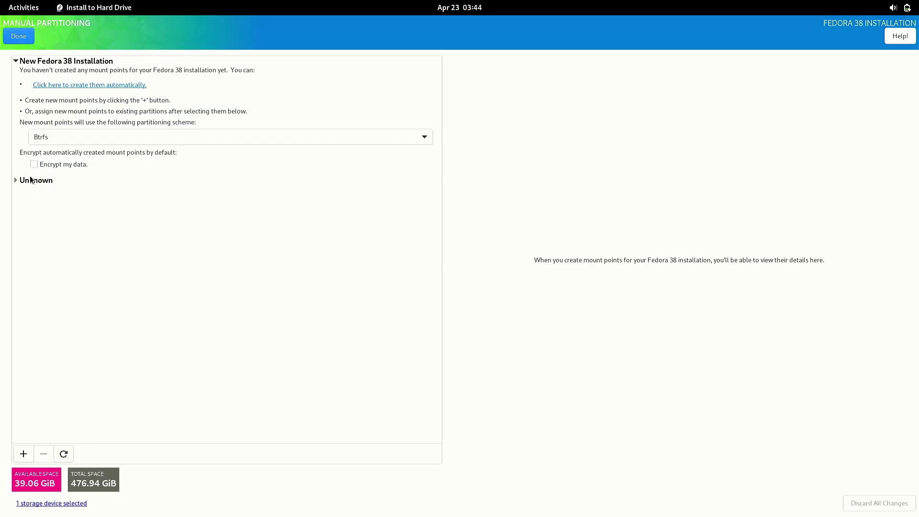
Let Anaconda create mount points automatically, then rescan the disks to discard them.
left_click(16, 180)
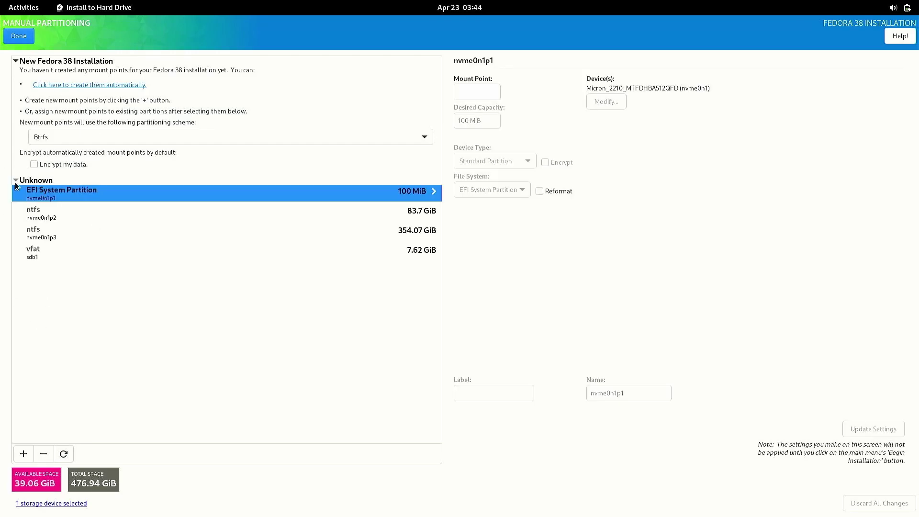
left_click(16, 181)
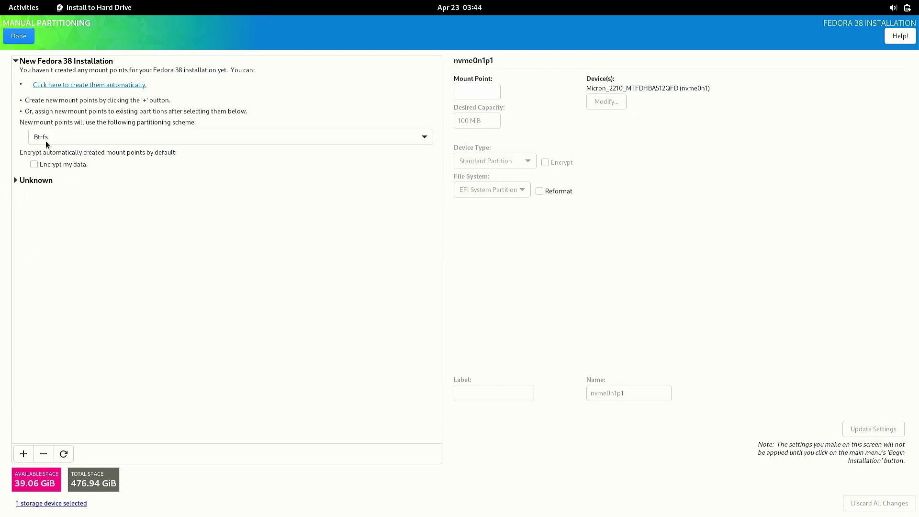
left_click(75, 86)
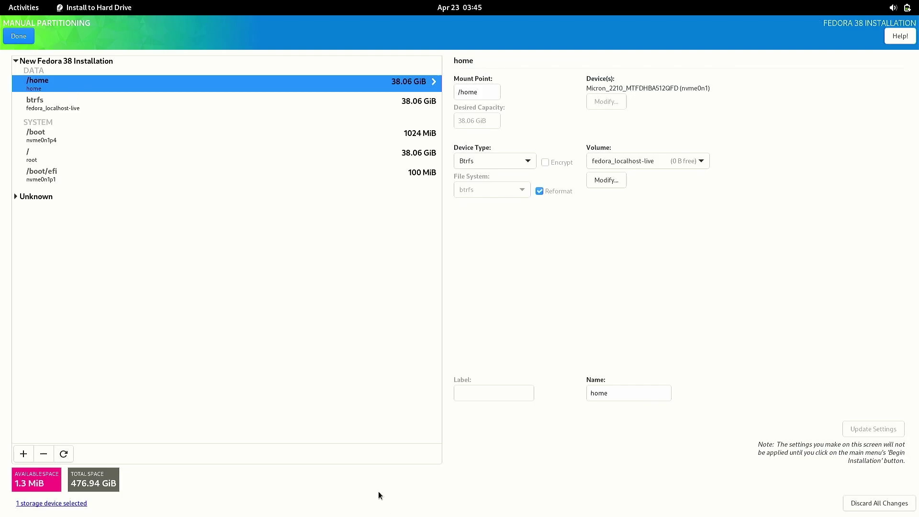
left_click(63, 453)
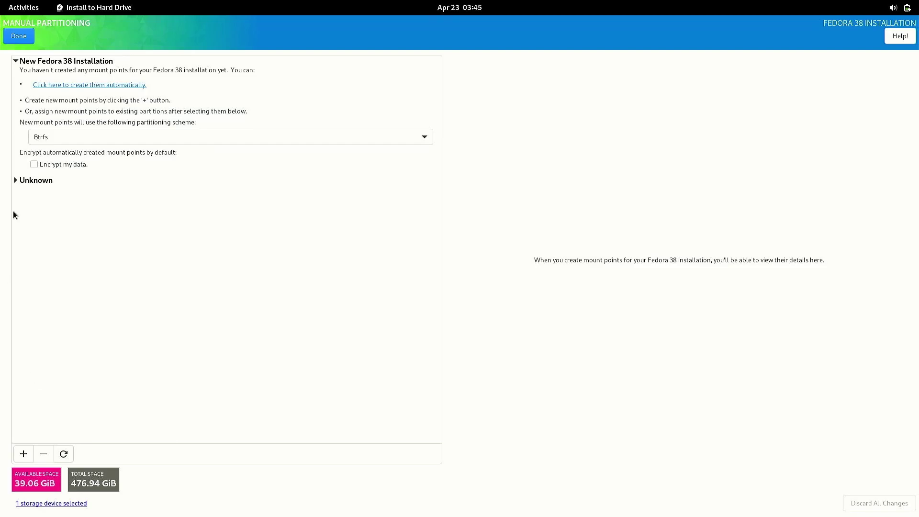
Add a root '/' mount point with 39.06GiB capacity.
left_click(23, 454)
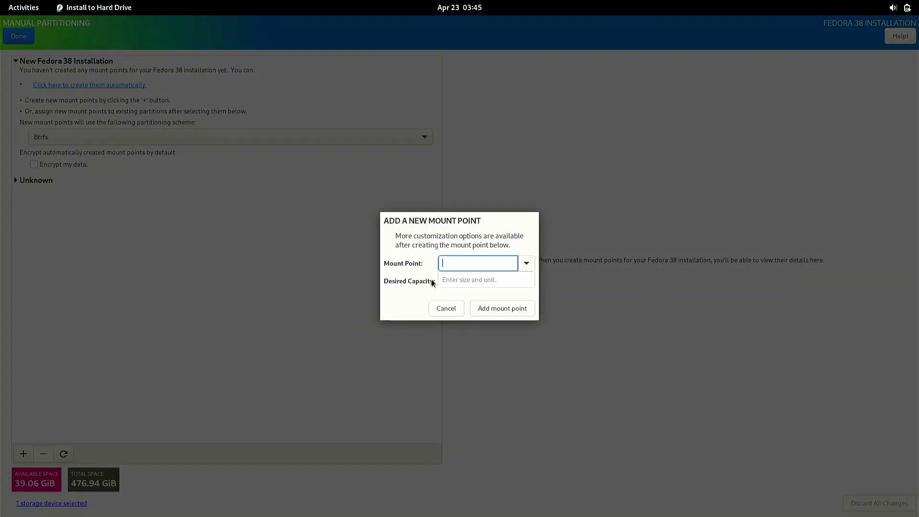
left_click(528, 268)
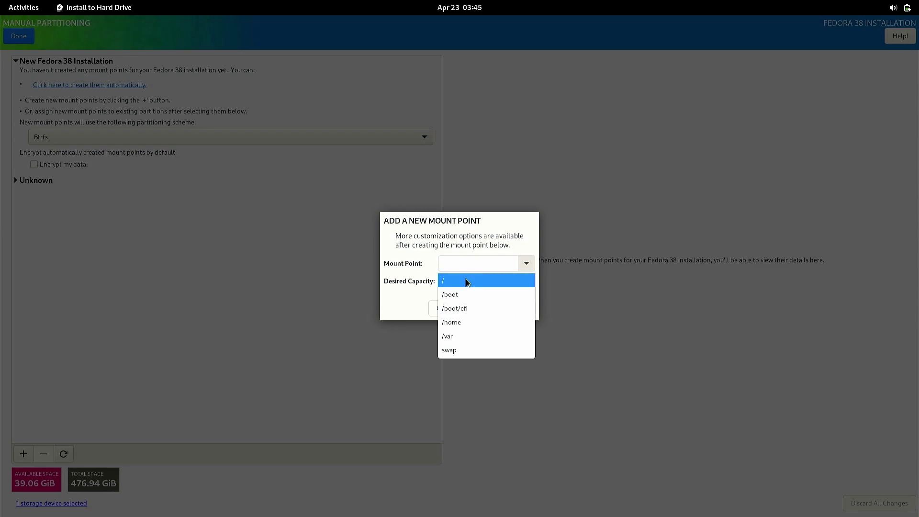
left_click(467, 278)
left_click(457, 280)
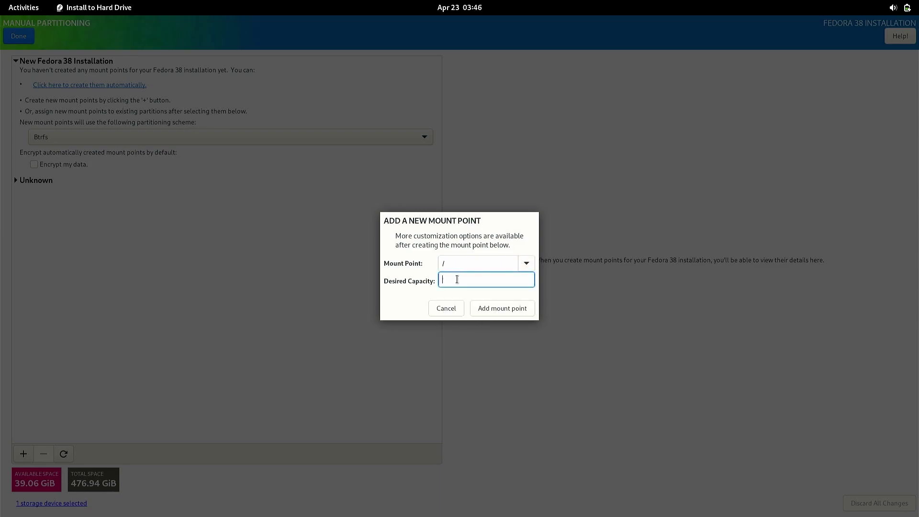
type("39.06GiB")
left_click(518, 308)
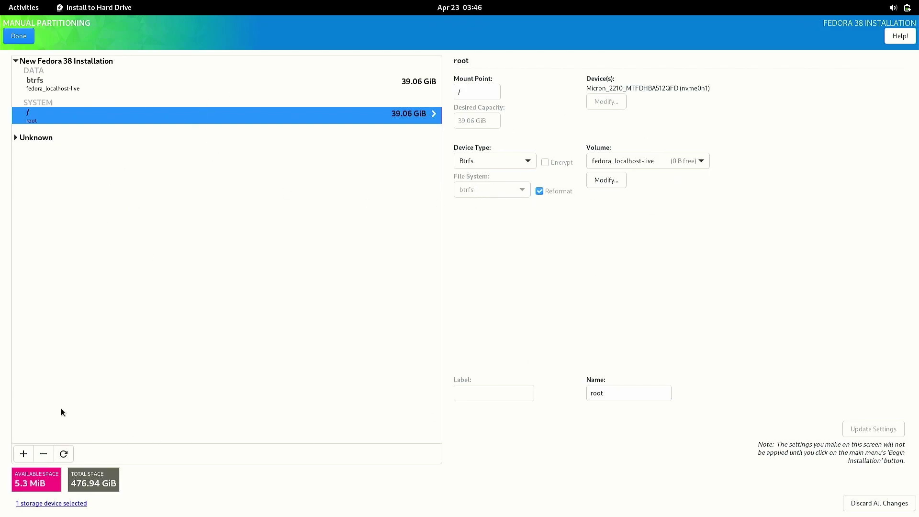
Mount the existing EFI System Partition at /boot/efi and review the Summary of Changes.
left_click(19, 138)
left_click(77, 152)
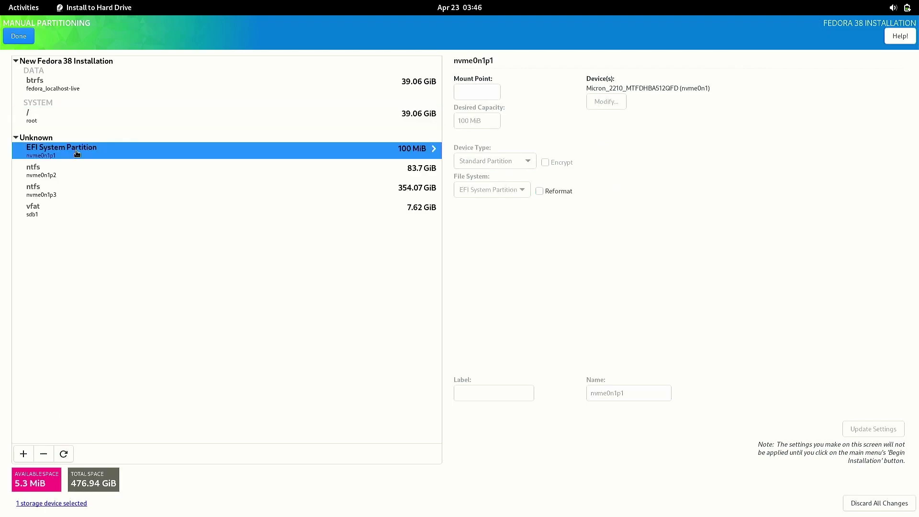
left_click(470, 93)
type("/boot/efi")
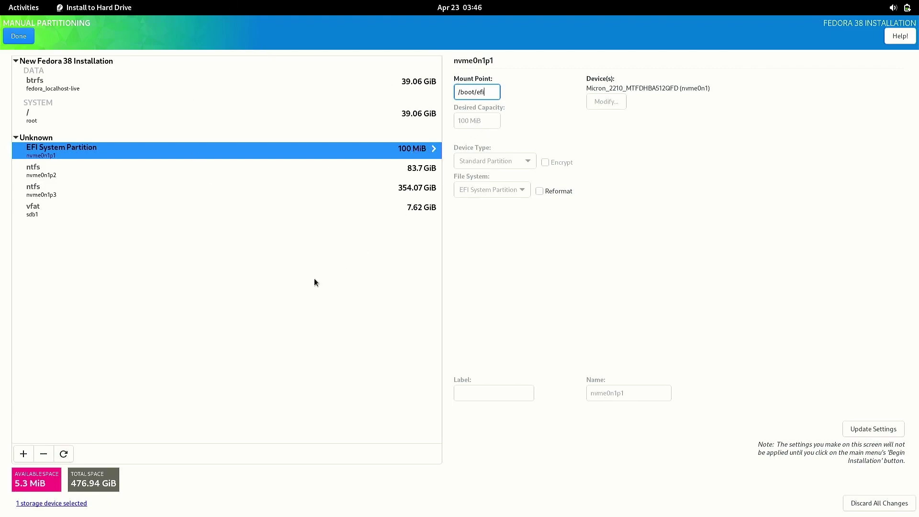
left_click(26, 40)
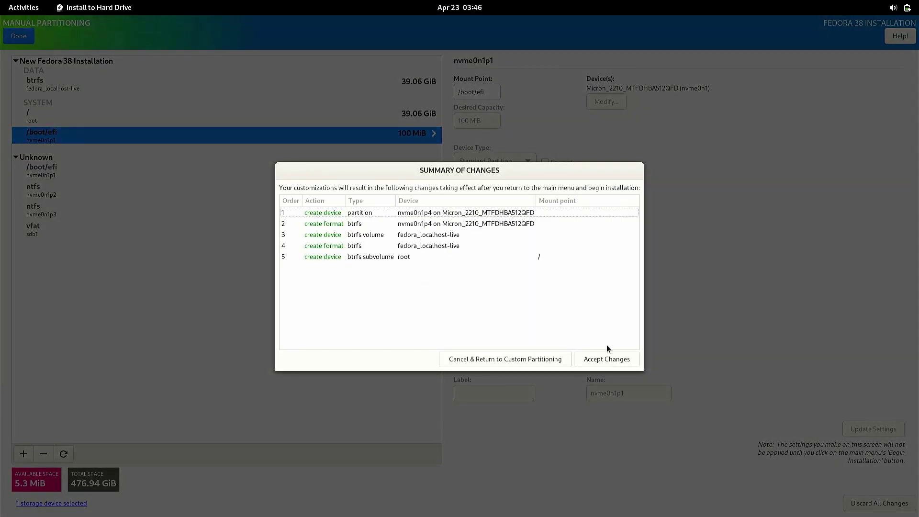
Accept the partitioning changes and begin installing Fedora 38 to completion.
left_click(612, 359)
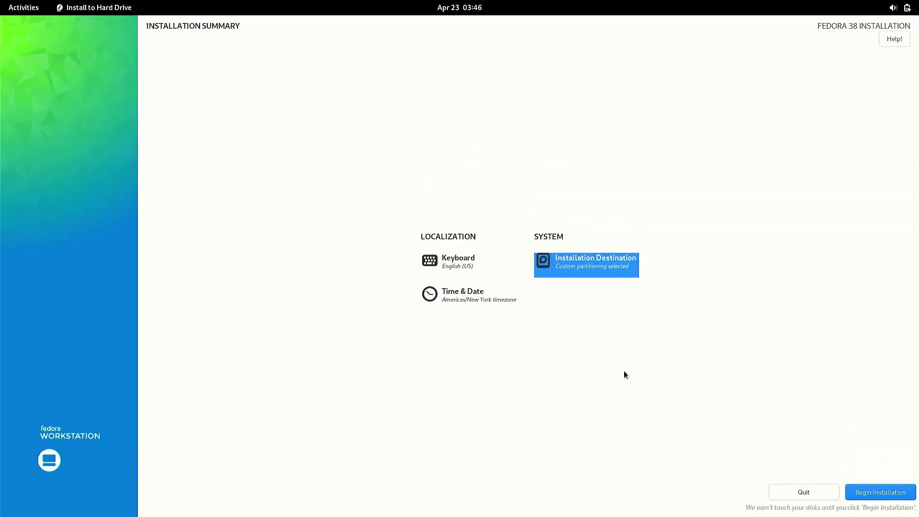
left_click(868, 493)
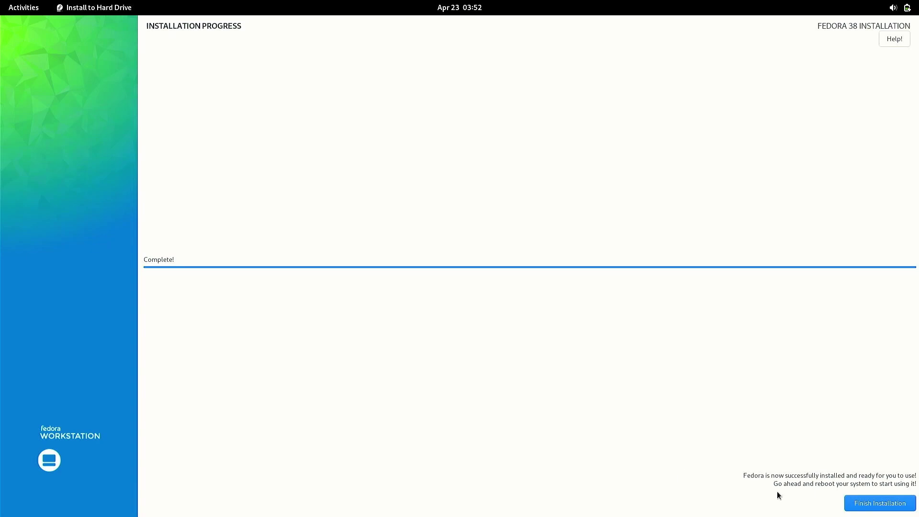
Finish the installation and restart the live system from the power menu.
left_click(869, 507)
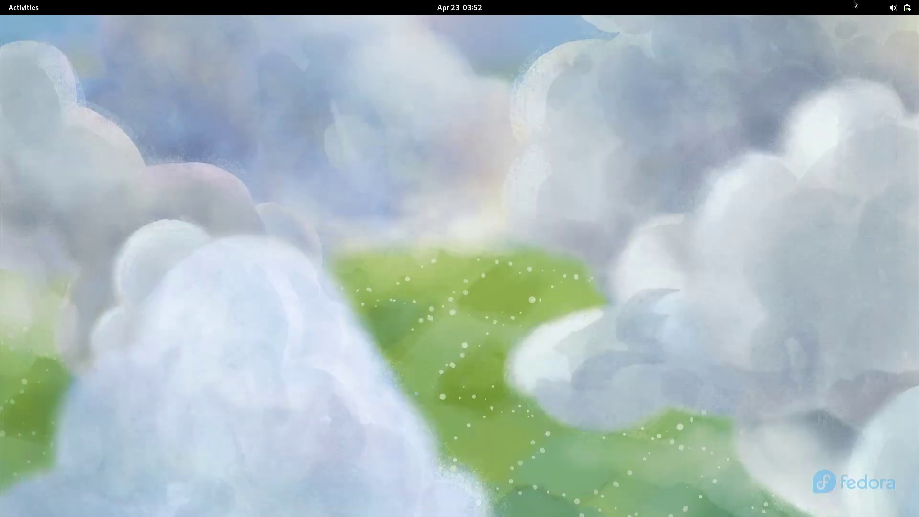
left_click(900, 7)
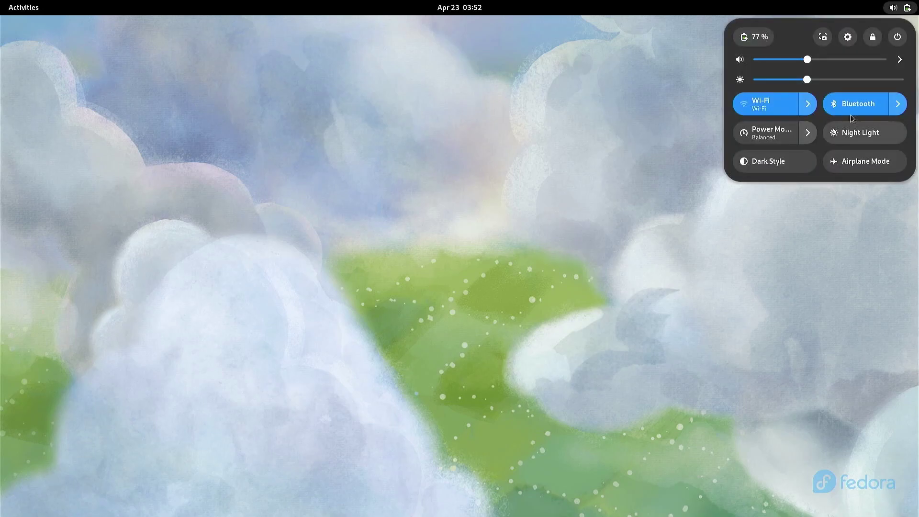
left_click(898, 39)
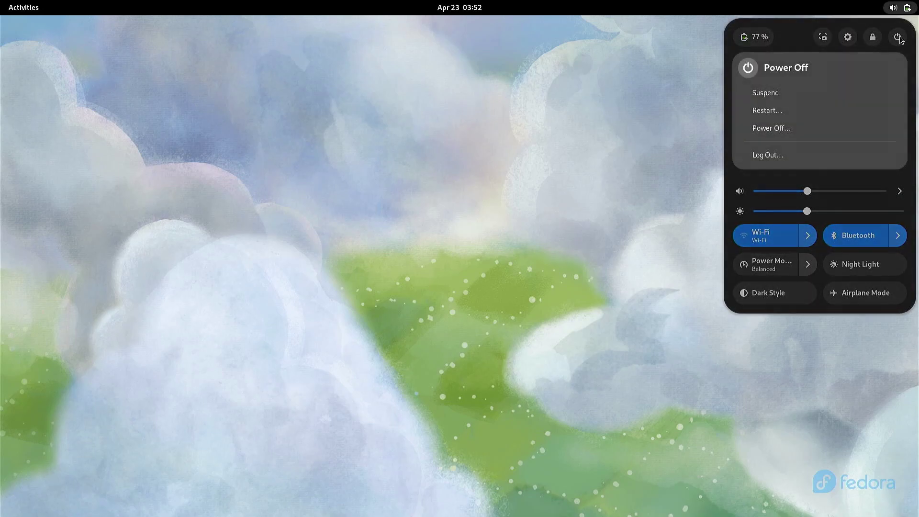
left_click(776, 110)
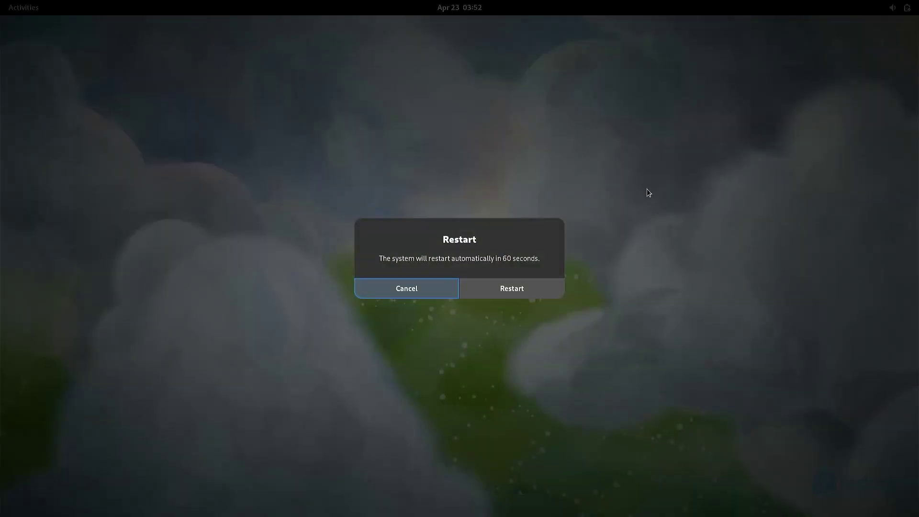
left_click(530, 296)
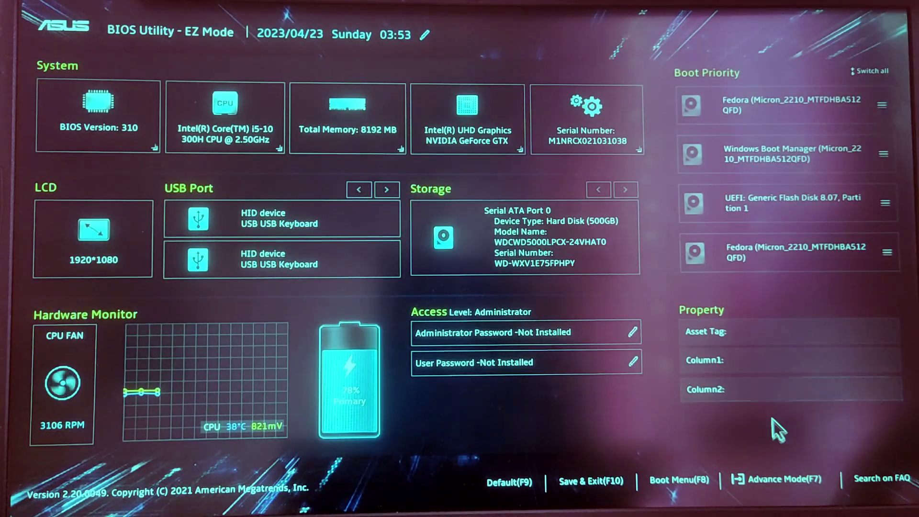
In Advance Mode's Boot tab, set Boot Option #1 to Fedora.
left_click(785, 480)
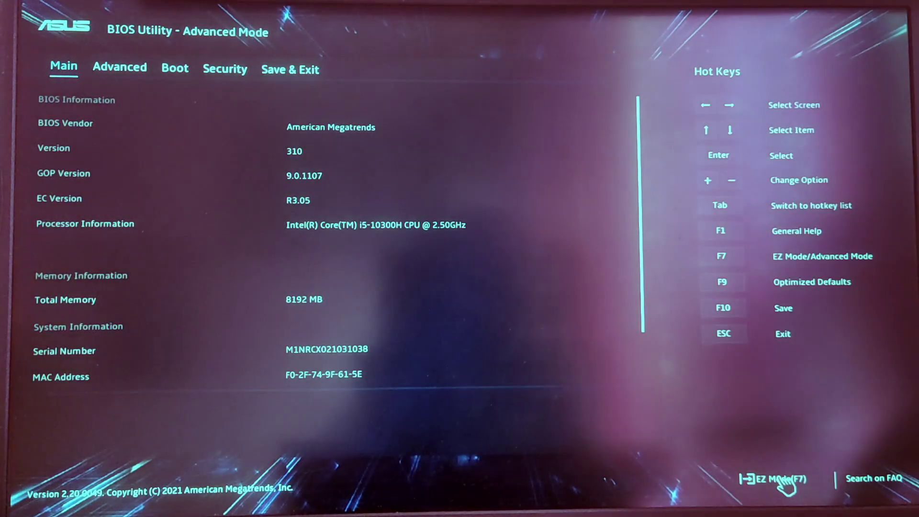
left_click(175, 71)
left_click(311, 158)
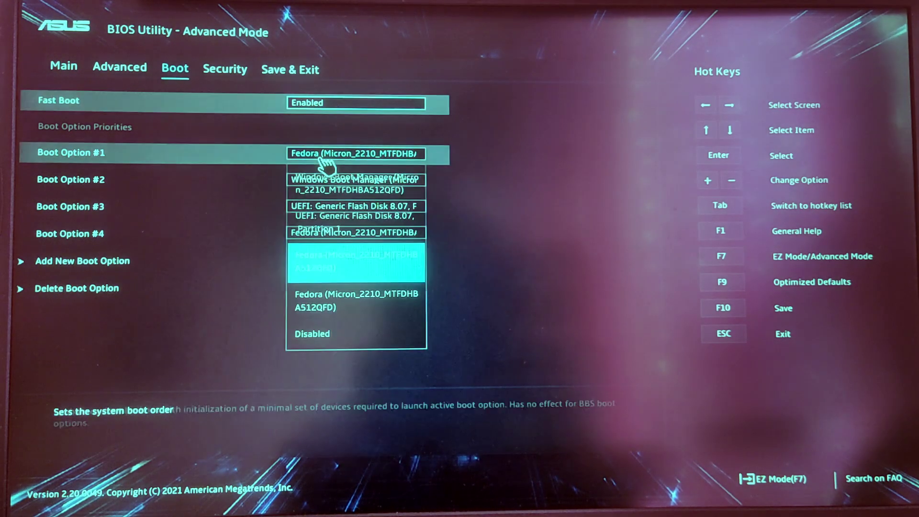
left_click(349, 263)
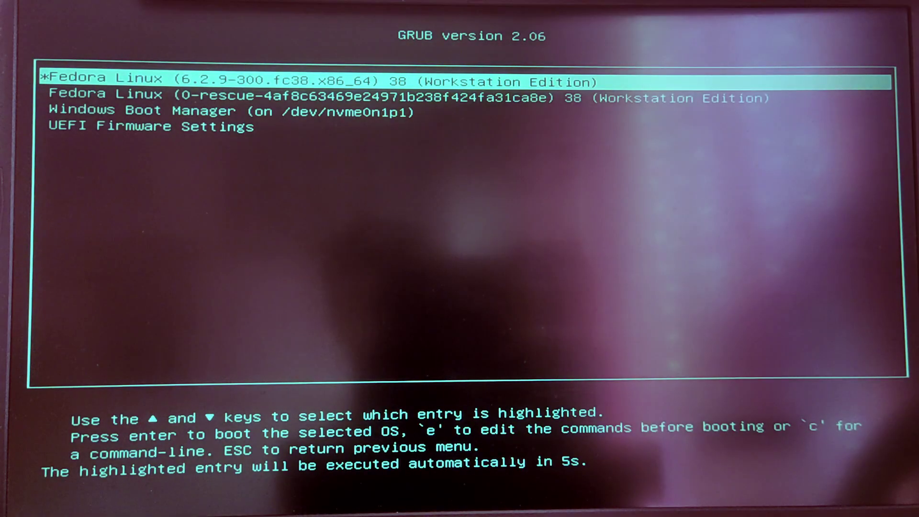
Select the Fedora Linux (6.2.9-300.fc38) entry in the GRUB menu to boot it.
key("Down")
key("Down")
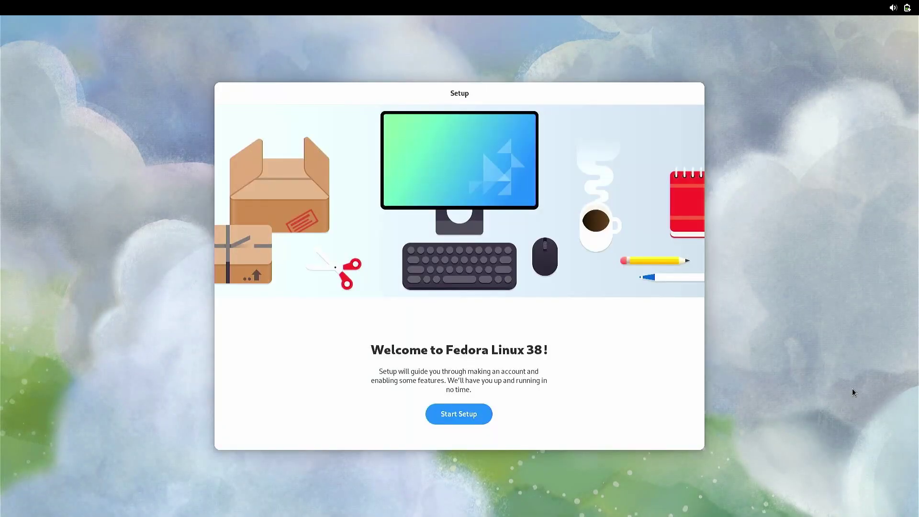
Start setup, skip Wi-Fi, accept privacy defaults and enable third-party repositories.
left_click(478, 413)
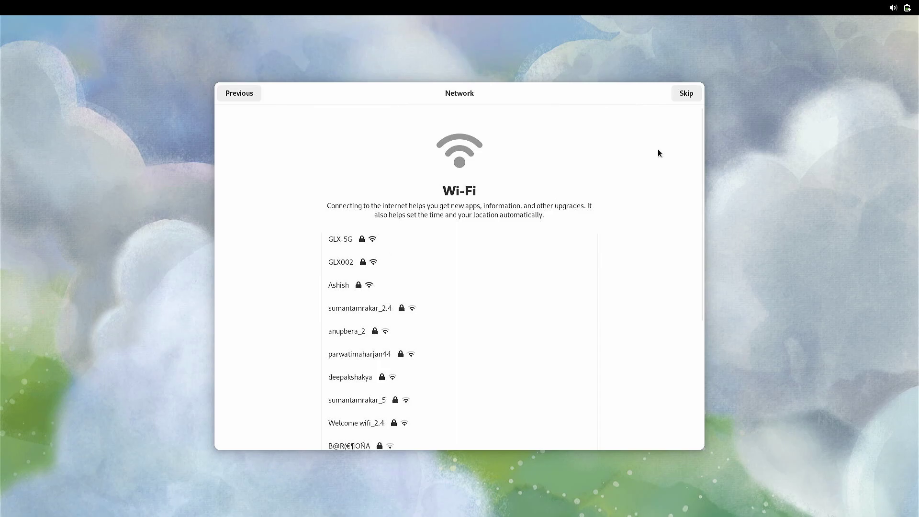
left_click(688, 97)
left_click(687, 97)
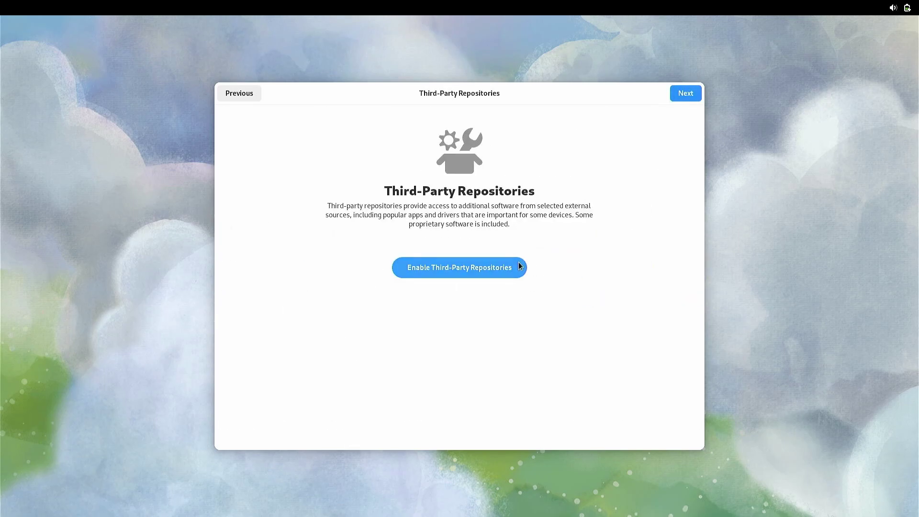
left_click(518, 265)
left_click(686, 95)
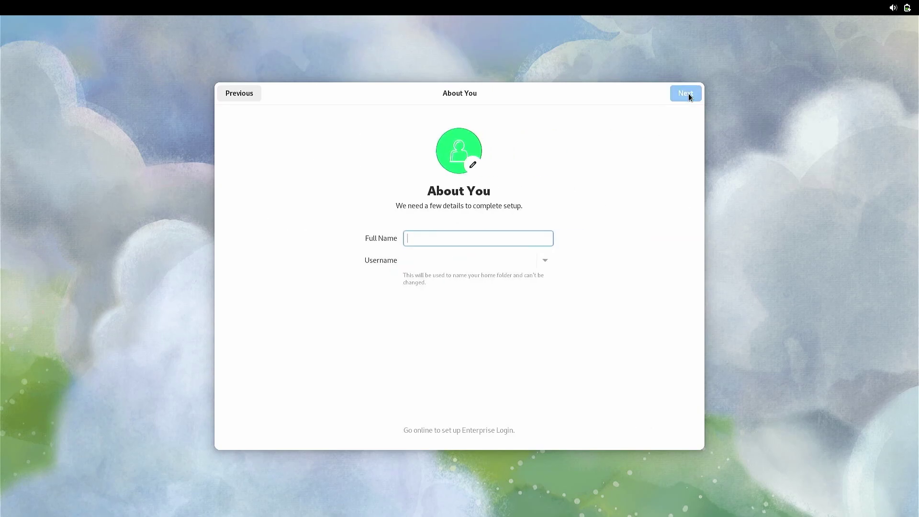
Enter the user's full name, set and confirm the account password, and finish setup.
type("Sandip")
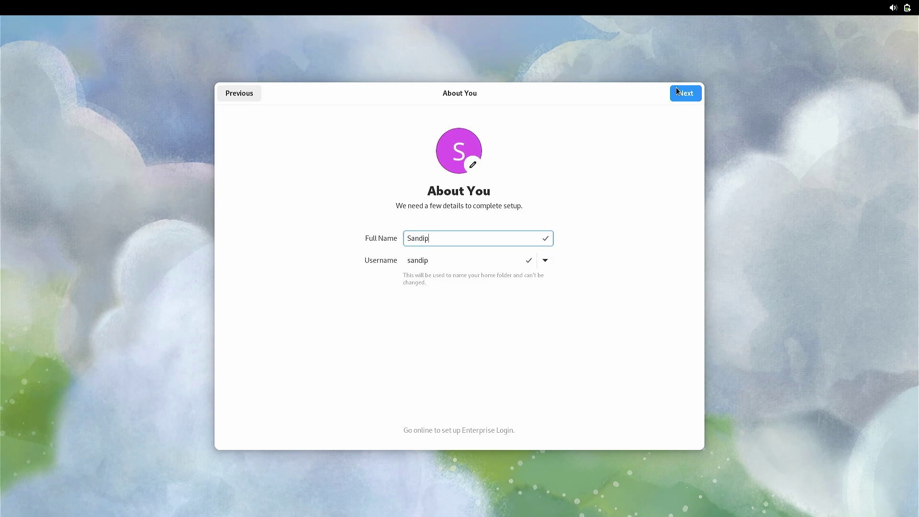
left_click(686, 93)
type("123")
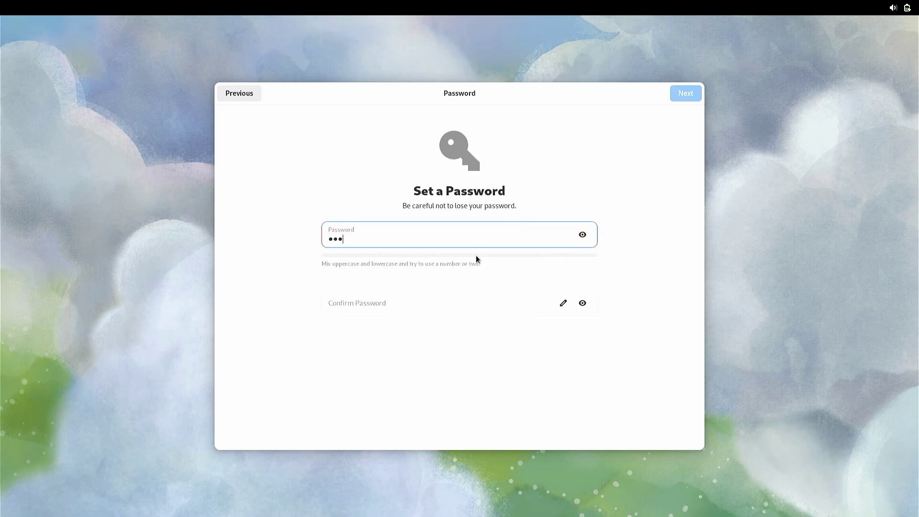
left_click(455, 301)
type("123")
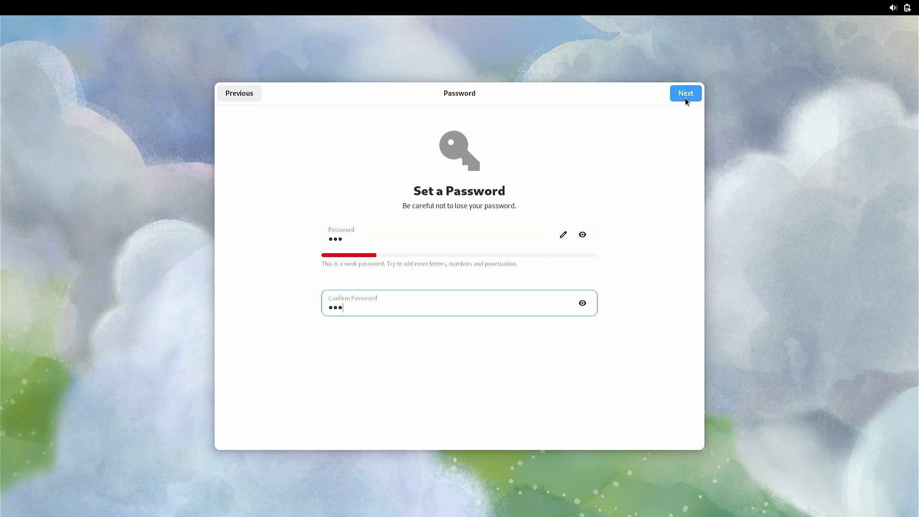
left_click(685, 97)
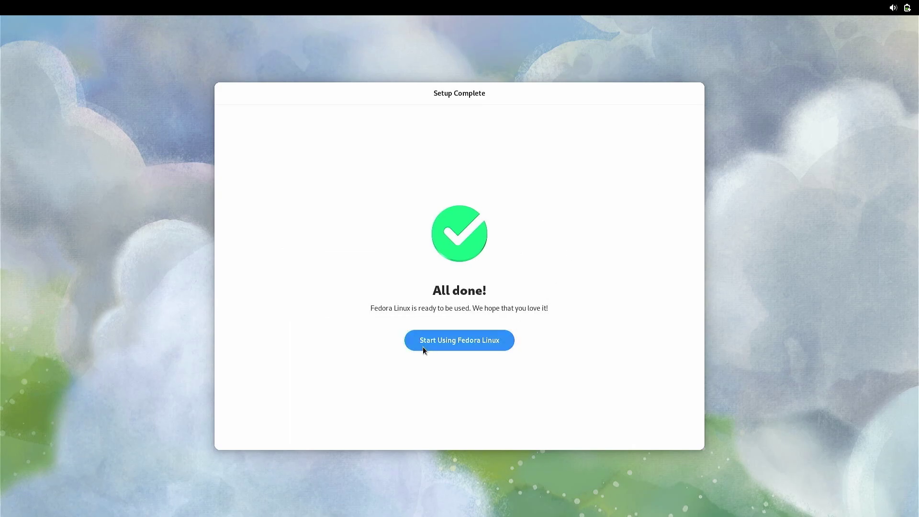
left_click(423, 347)
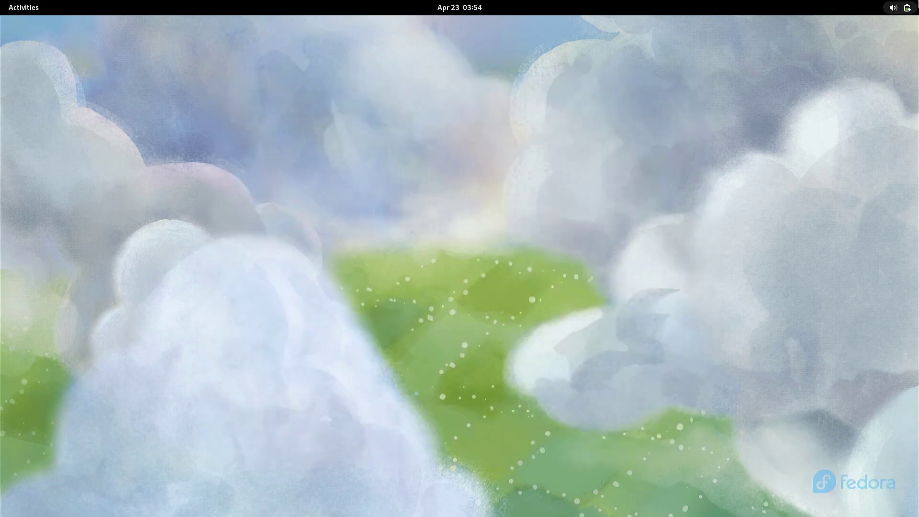
Restart Fedora from the quick settings power menu and confirm the restart.
left_click(899, 8)
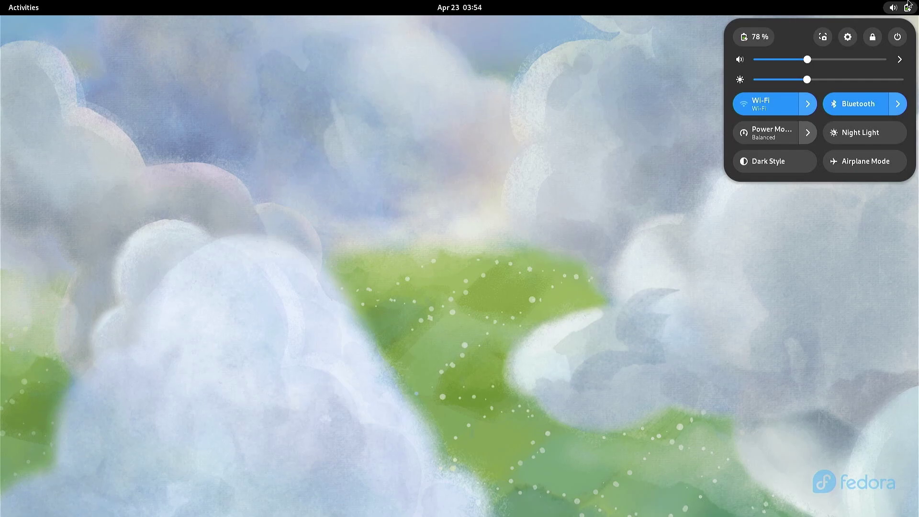
left_click(897, 37)
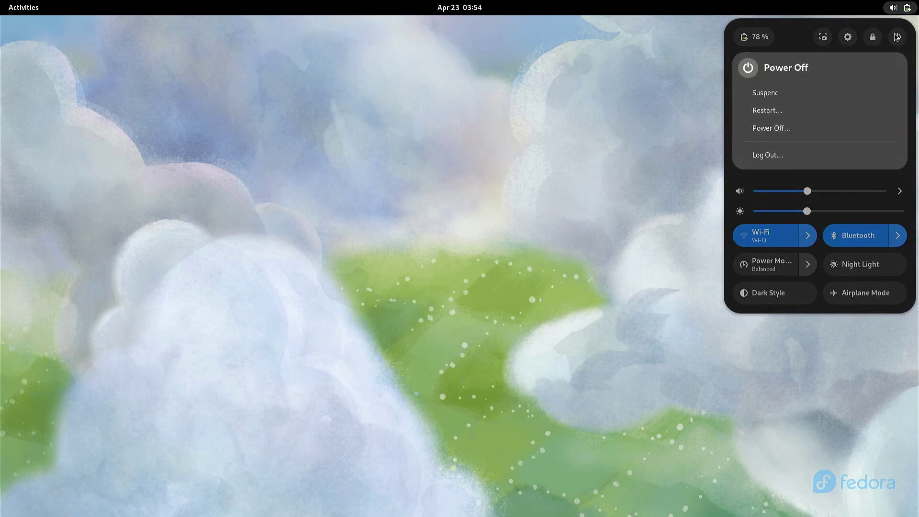
left_click(763, 112)
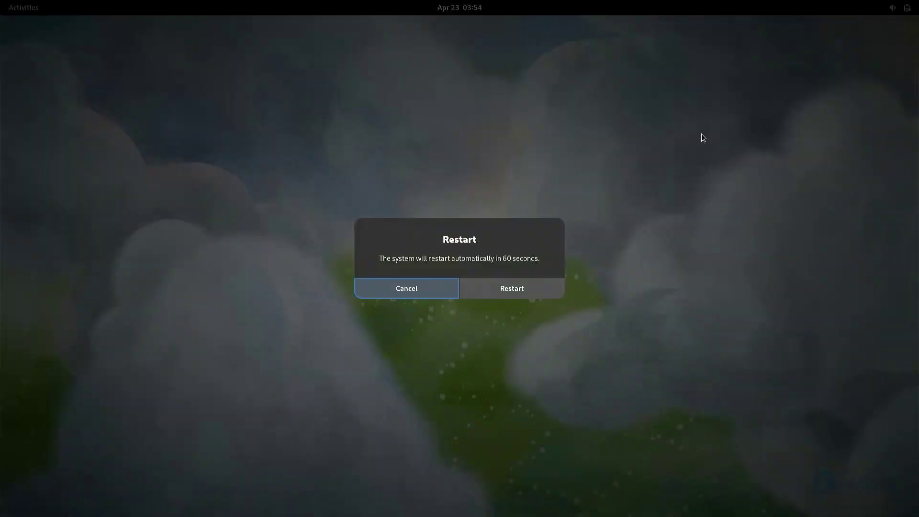
left_click(509, 289)
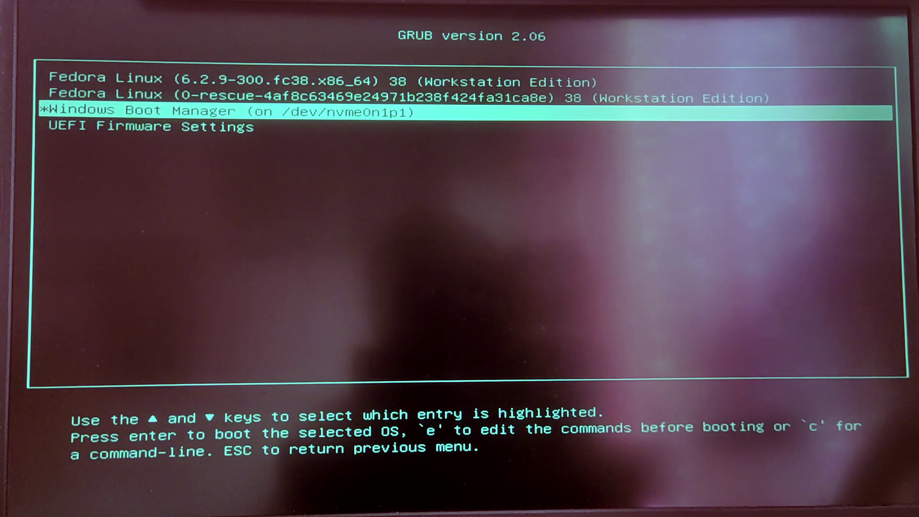
Boot Windows Boot Manager, sign in with the account password, and refresh the desktop.
key("Return")
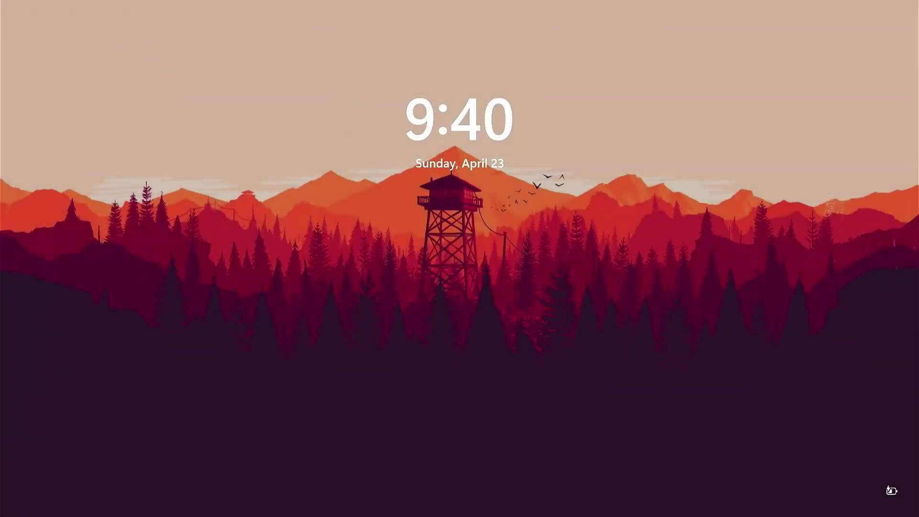
key("space")
type("***")
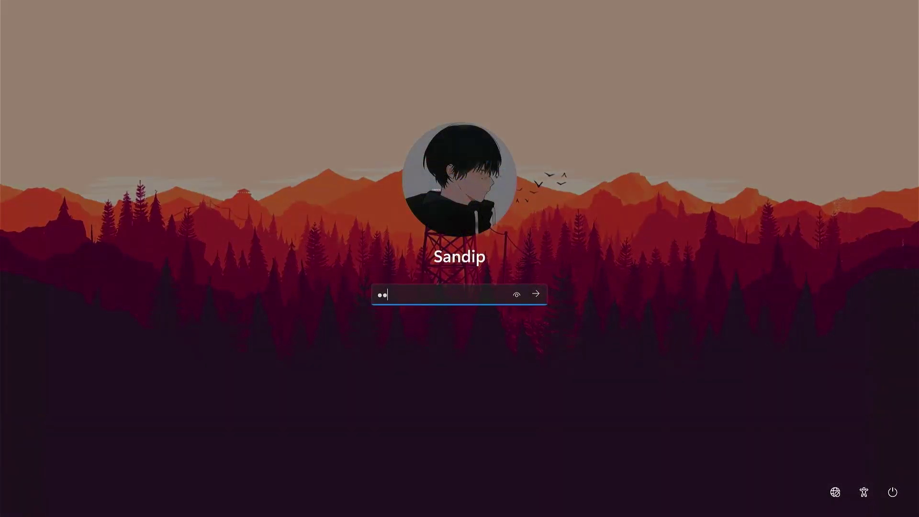
key("Return")
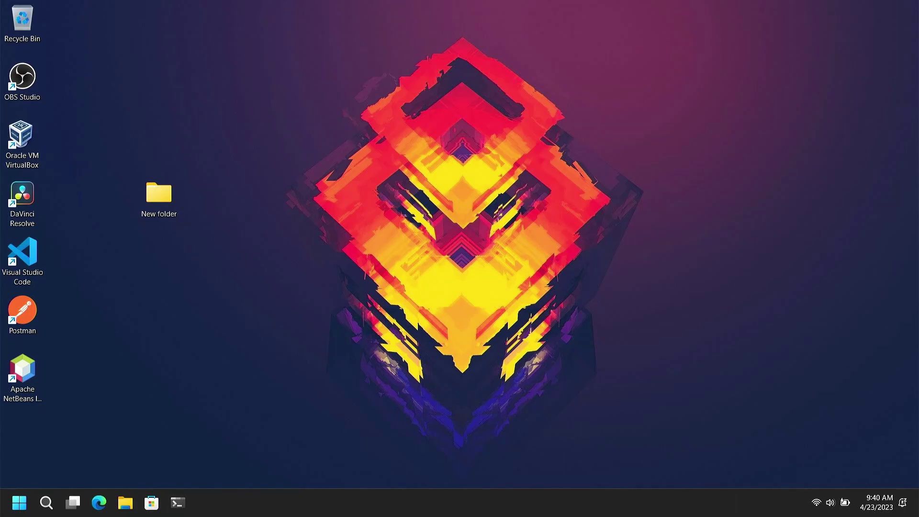
right_click(350, 184)
left_click(373, 223)
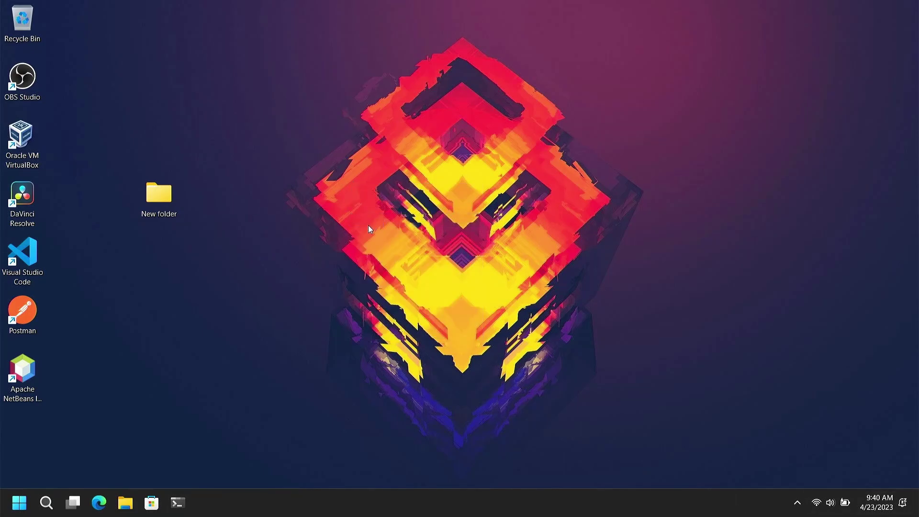